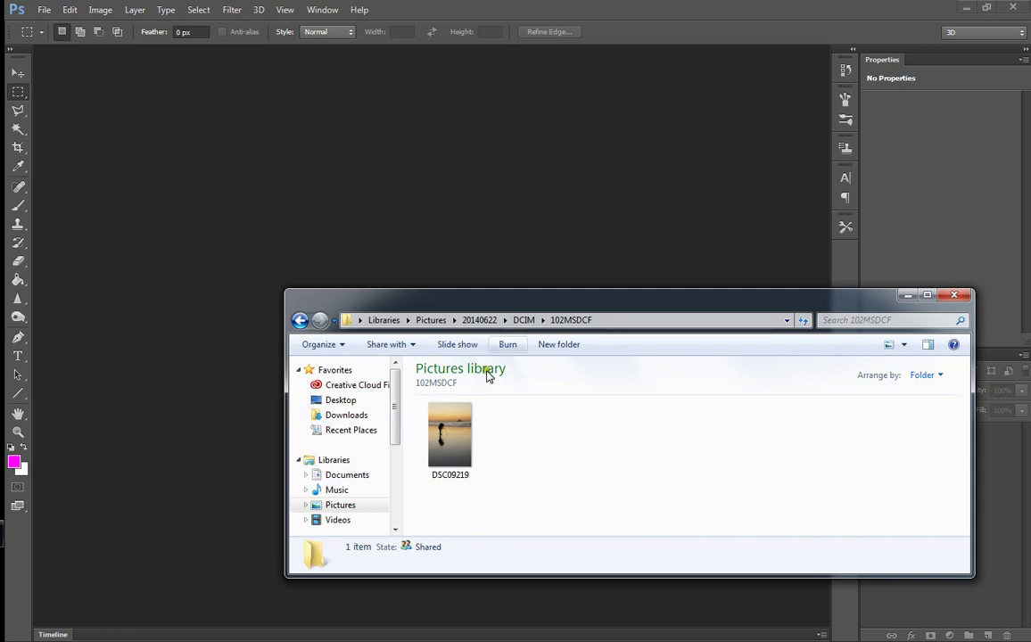
# Open DSC09219.ARW from Camera Raw into Photoshop with the Basic settings left unchanged.
pyautogui.moveTo(466, 430)
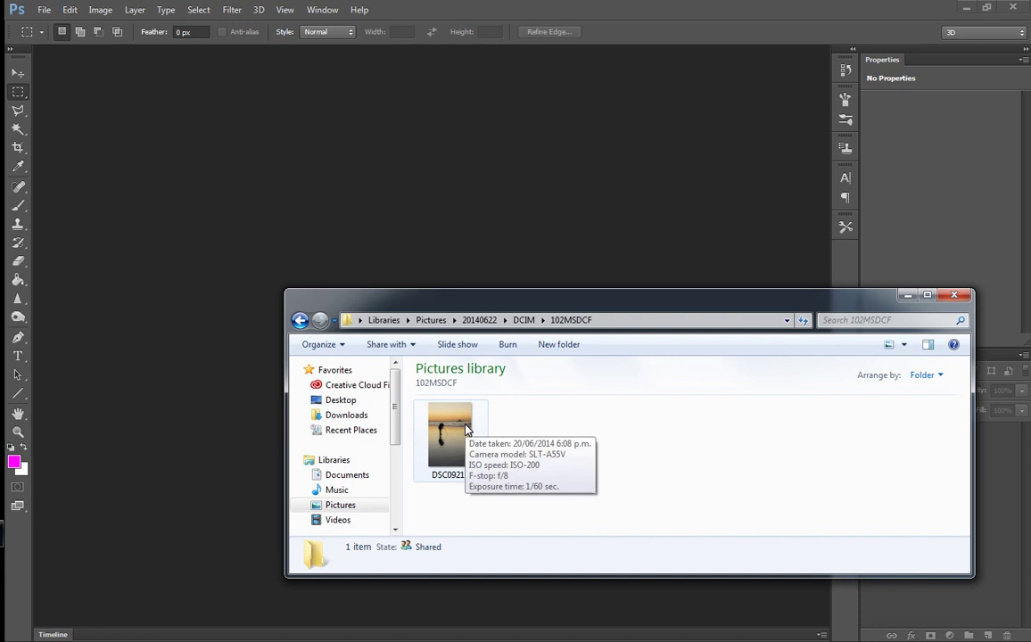
pyautogui.moveTo(466, 430); pyautogui.dragTo(369, 221)
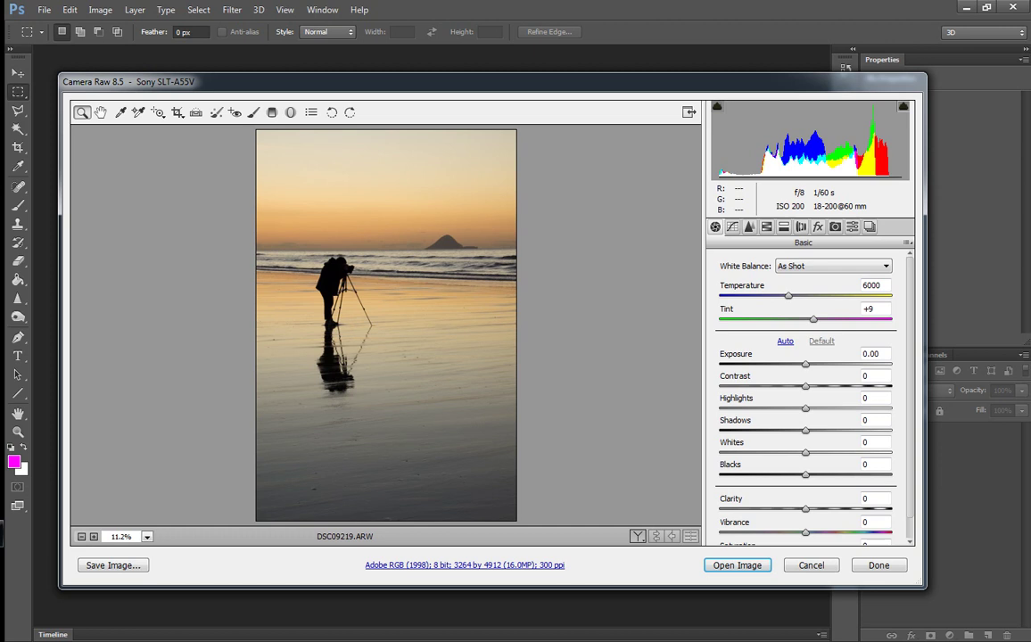
pyautogui.press('Return')
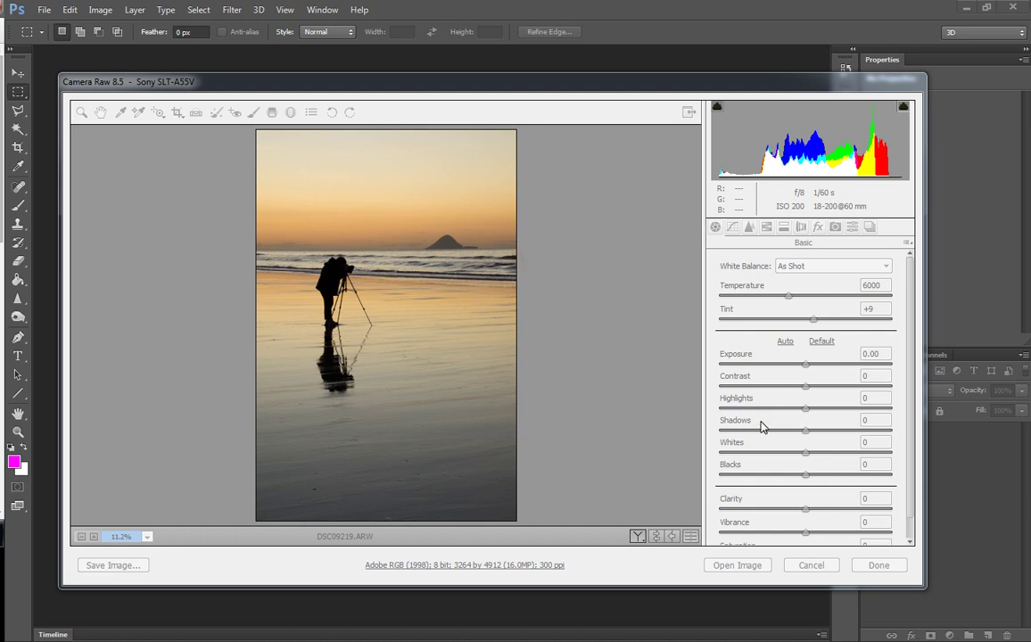
pyautogui.click(585, 92)
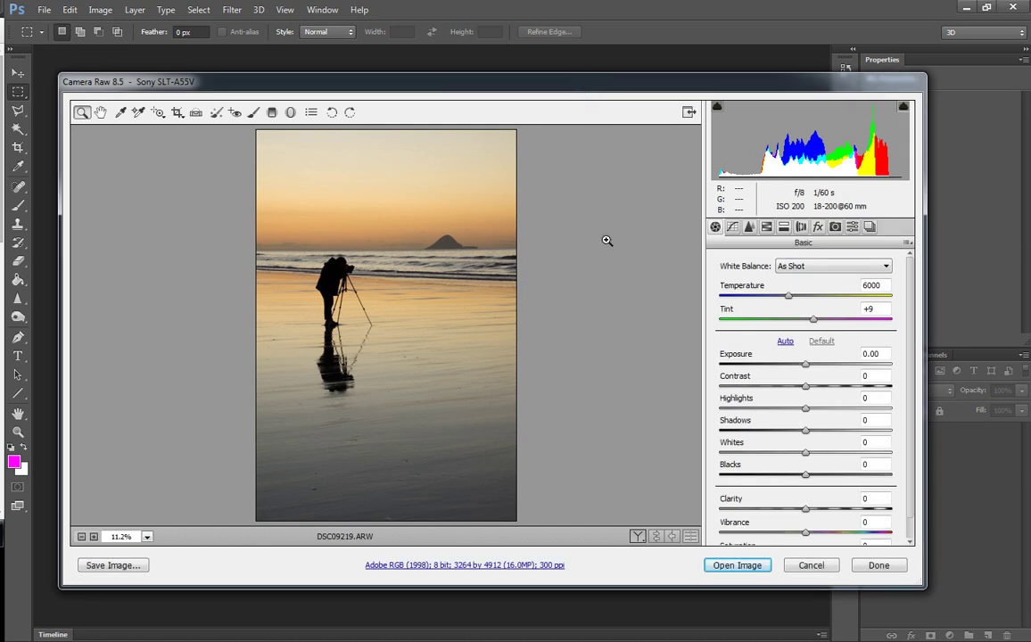
pyautogui.click(754, 567)
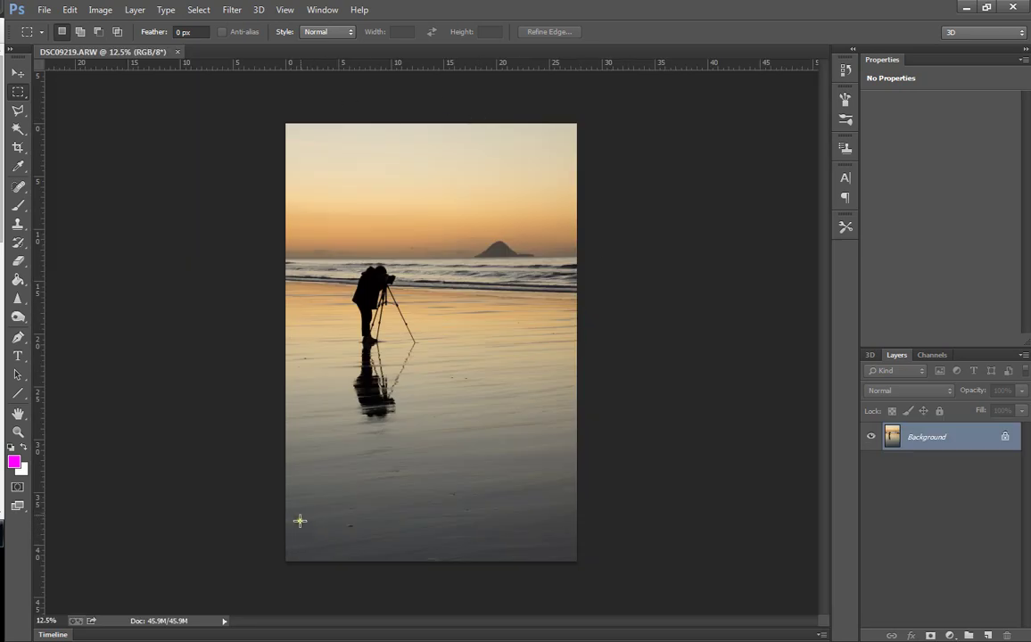
# Save the photo as a Photoshop PSD file.
pyautogui.click(46, 13)
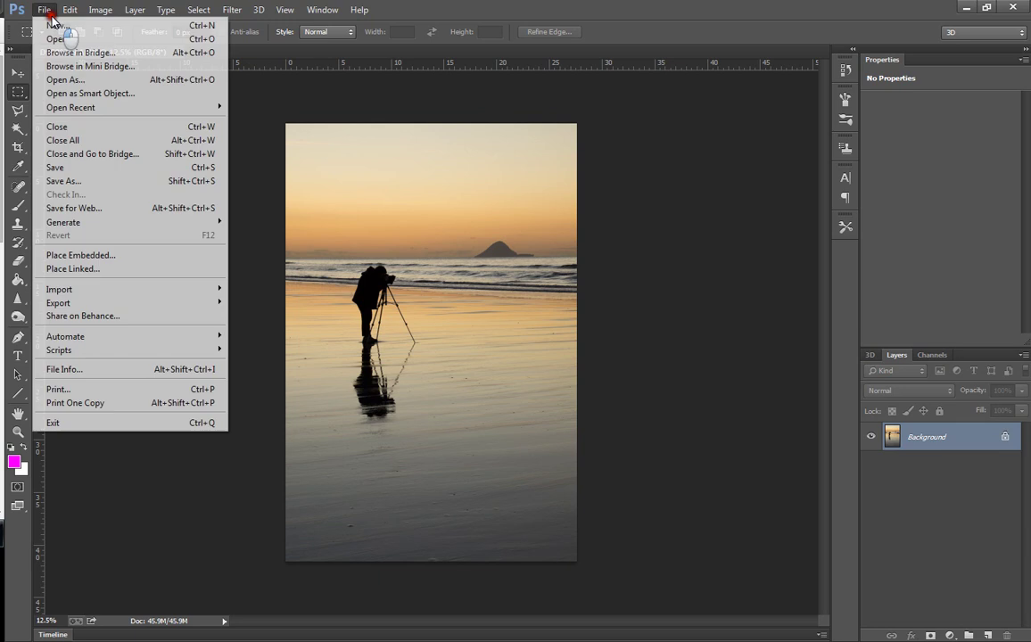
pyautogui.click(64, 180)
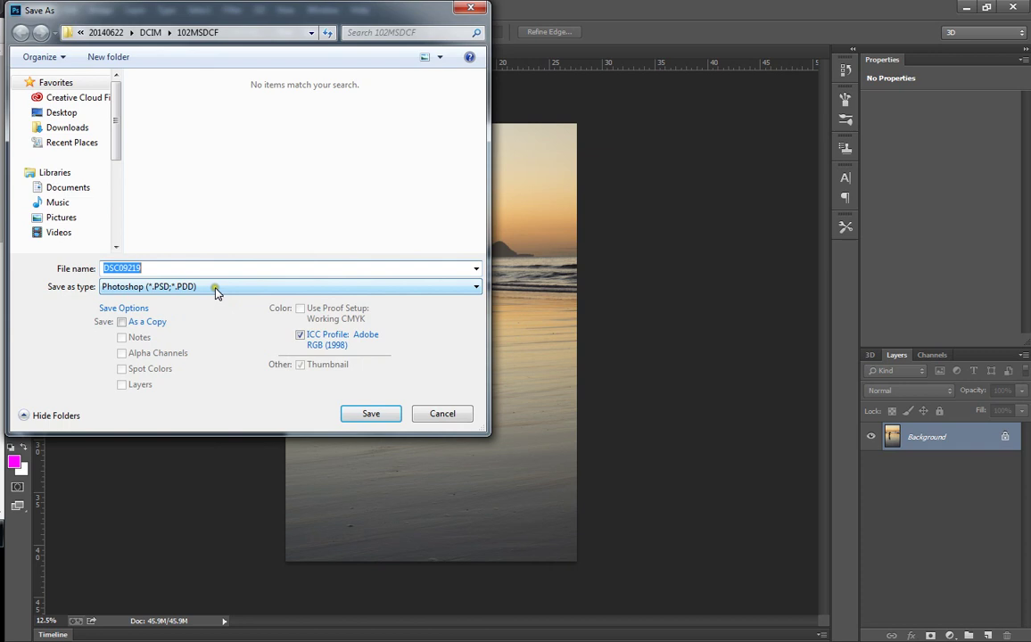
pyautogui.click(370, 416)
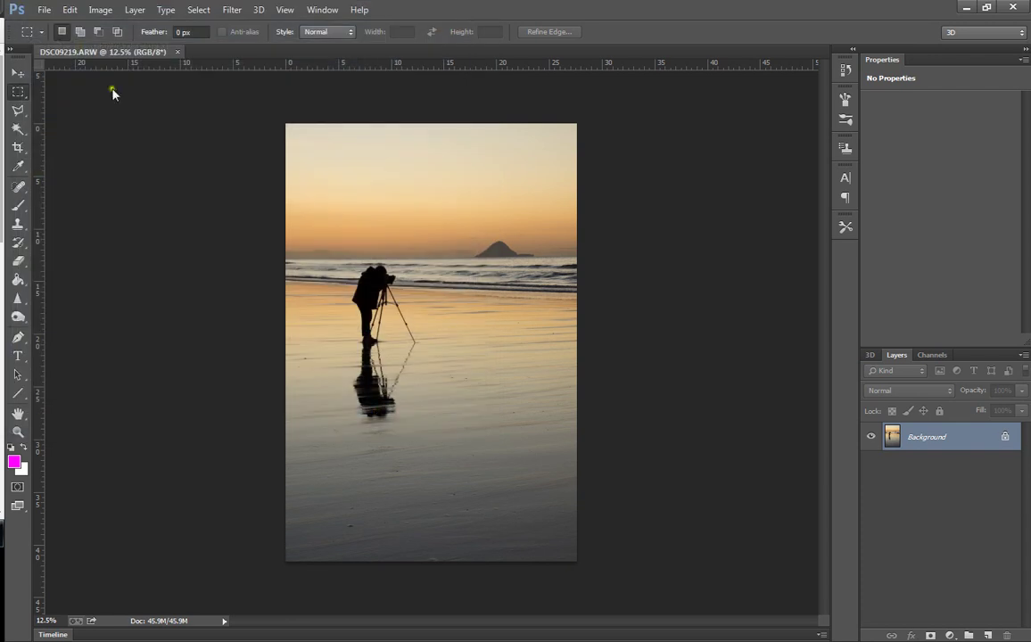
# Save a second copy named DSC09219small.psd.
pyautogui.click(45, 12)
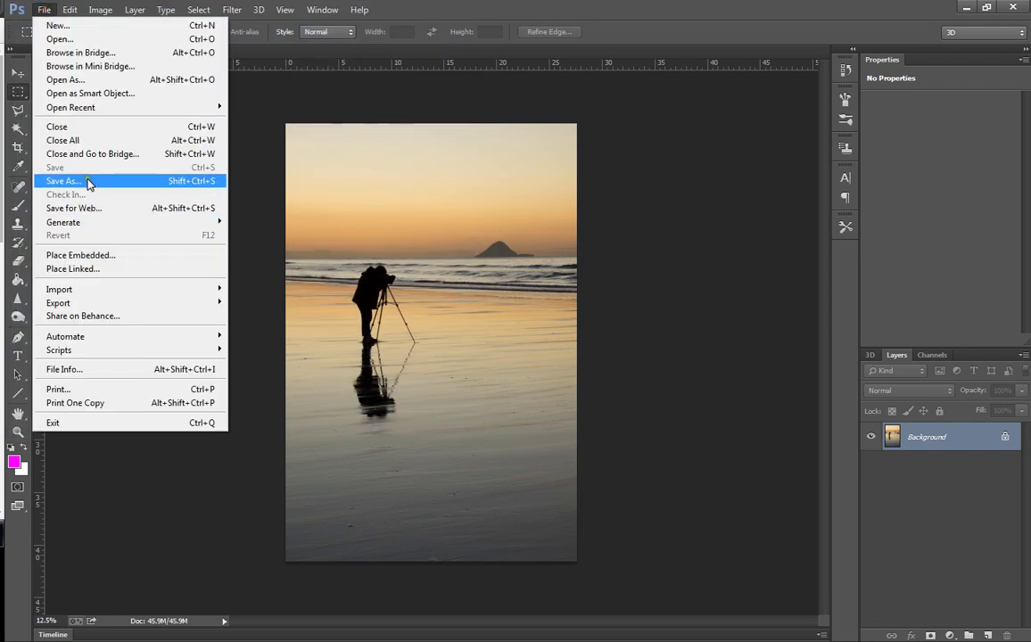
pyautogui.click(88, 184)
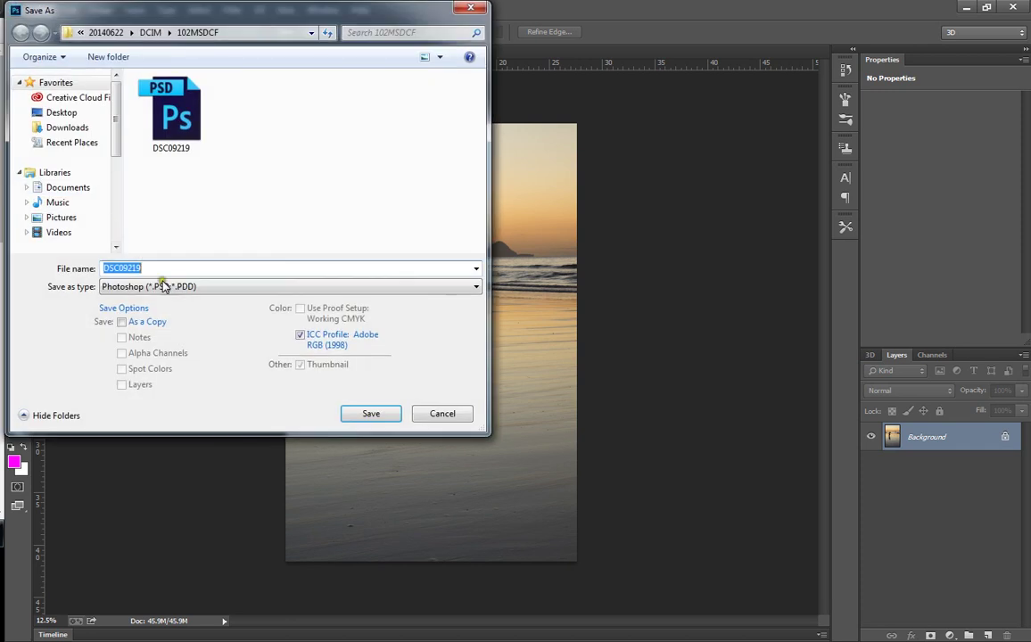
pyautogui.click(167, 268)
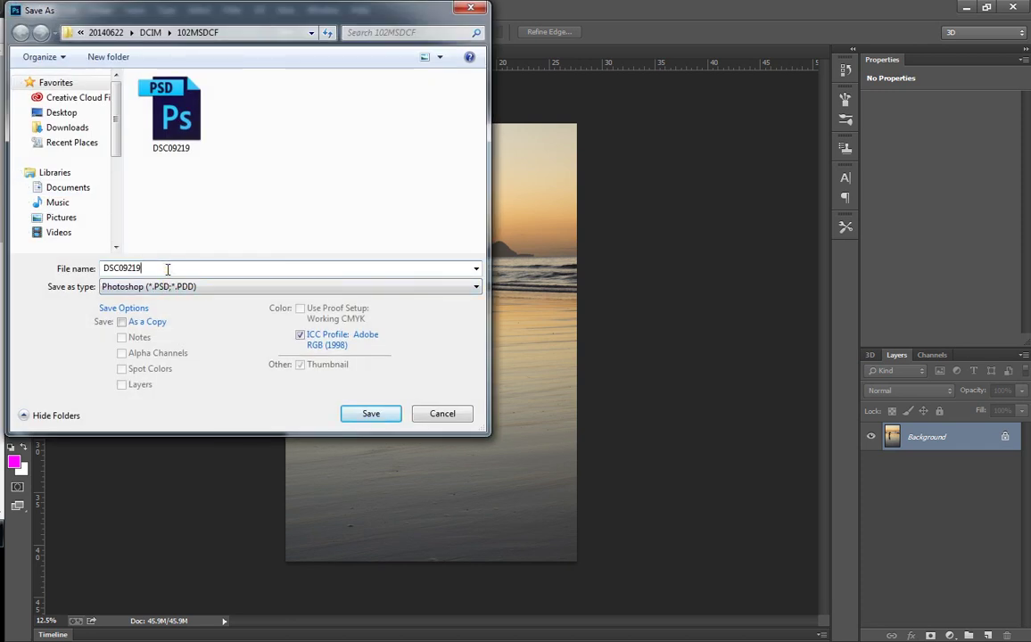
pyautogui.write('small')
pyautogui.click(369, 415)
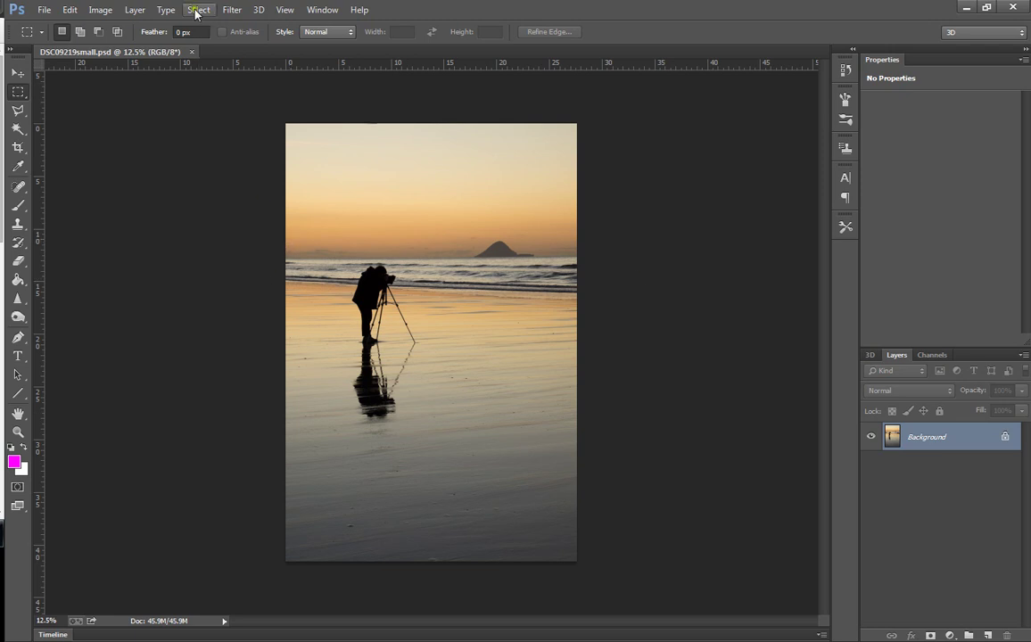
# Open Image Size and switch the width units to Pixels, showing 3264 × 4912.
pyautogui.click(100, 10)
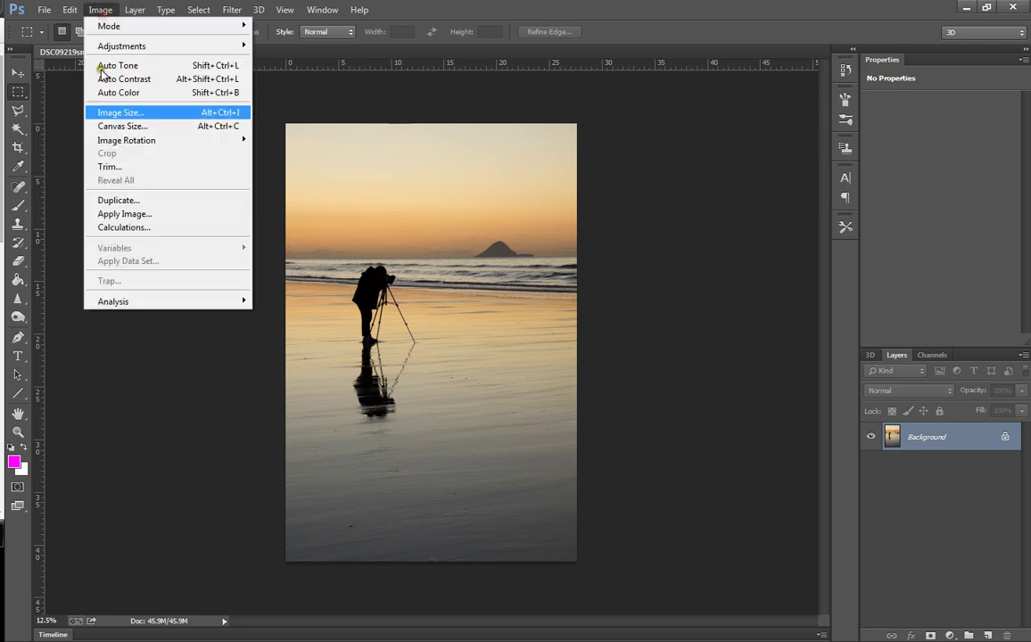
pyautogui.click(129, 113)
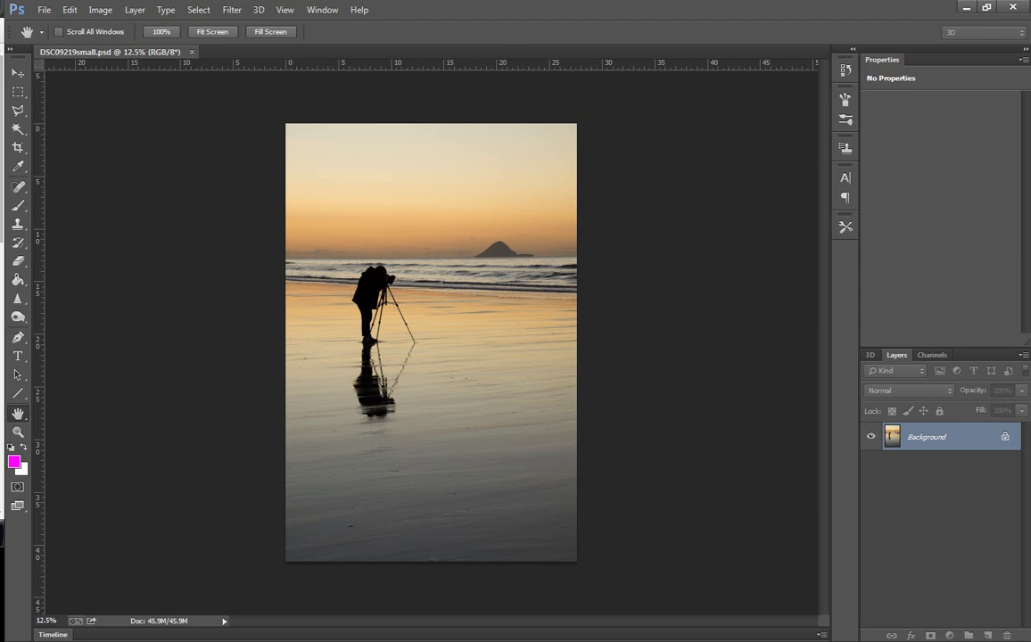
pyautogui.moveTo(643, 166); pyautogui.dragTo(593, 254)
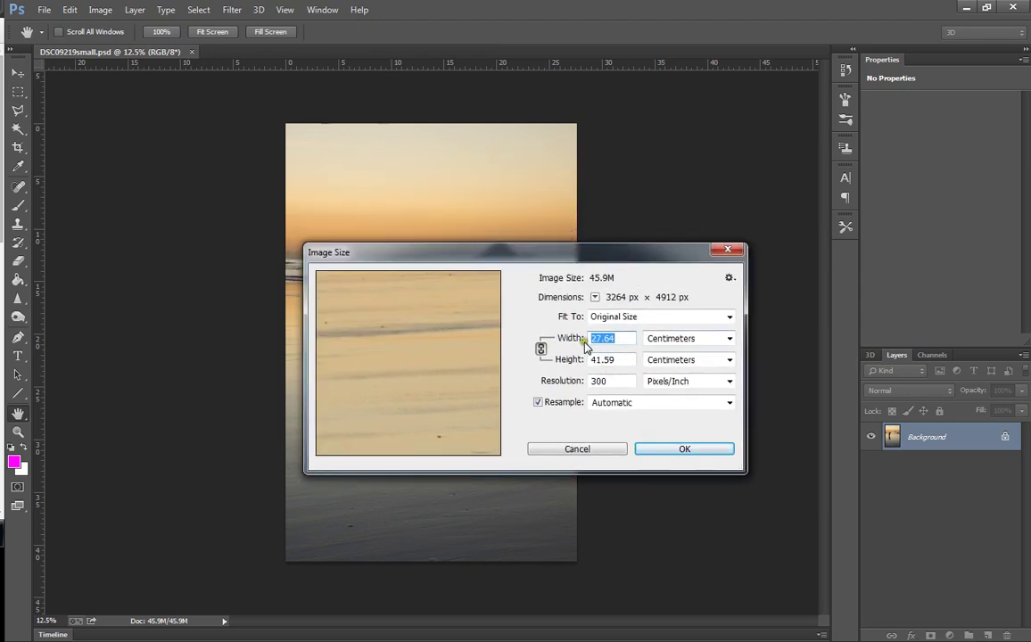
pyautogui.click(711, 342)
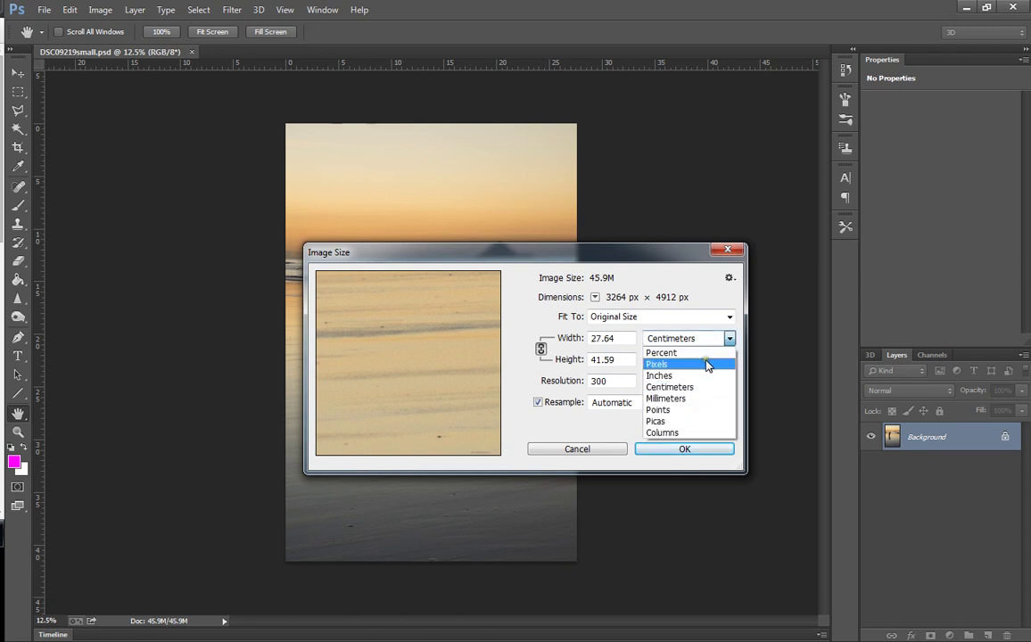
pyautogui.click(707, 364)
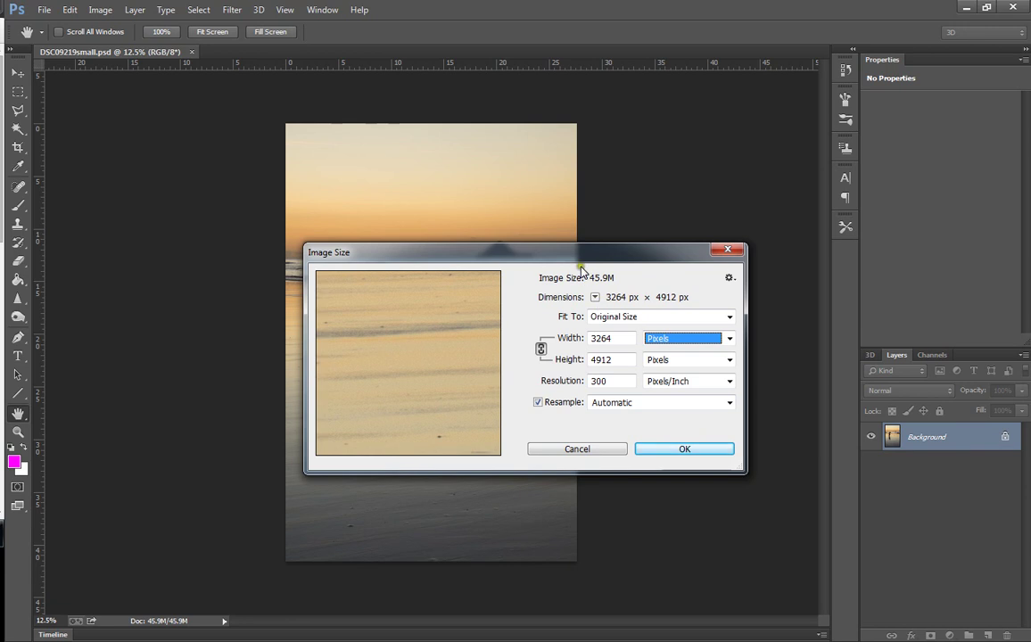
pyautogui.moveTo(577, 257); pyautogui.dragTo(538, 176)
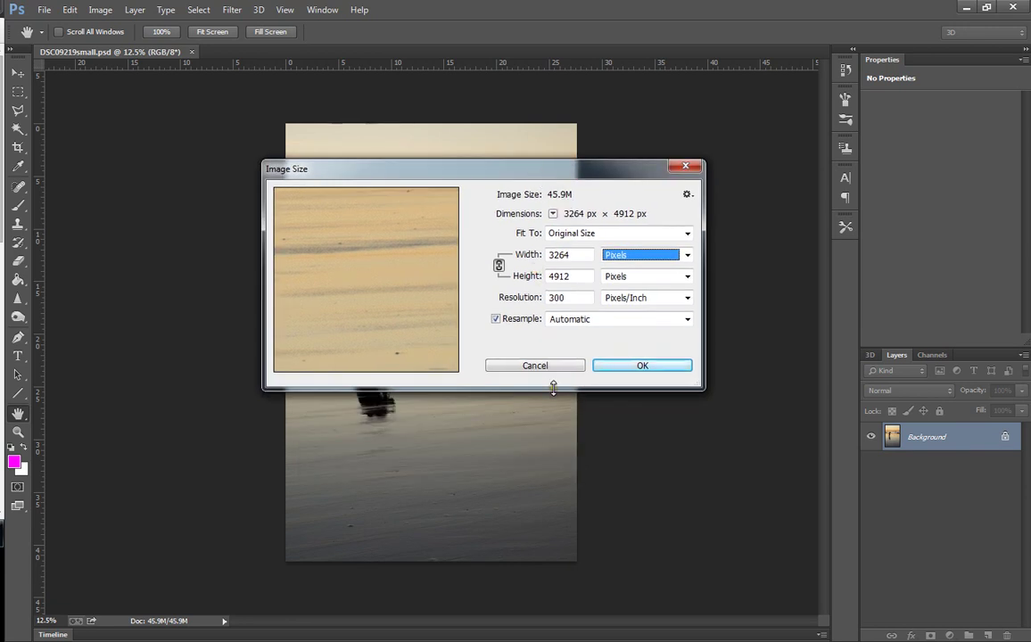
# Try a height of 900, toggling the proportion link and restoring the original 3264 × 4912.
pyautogui.moveTo(552, 389); pyautogui.dragTo(565, 430)
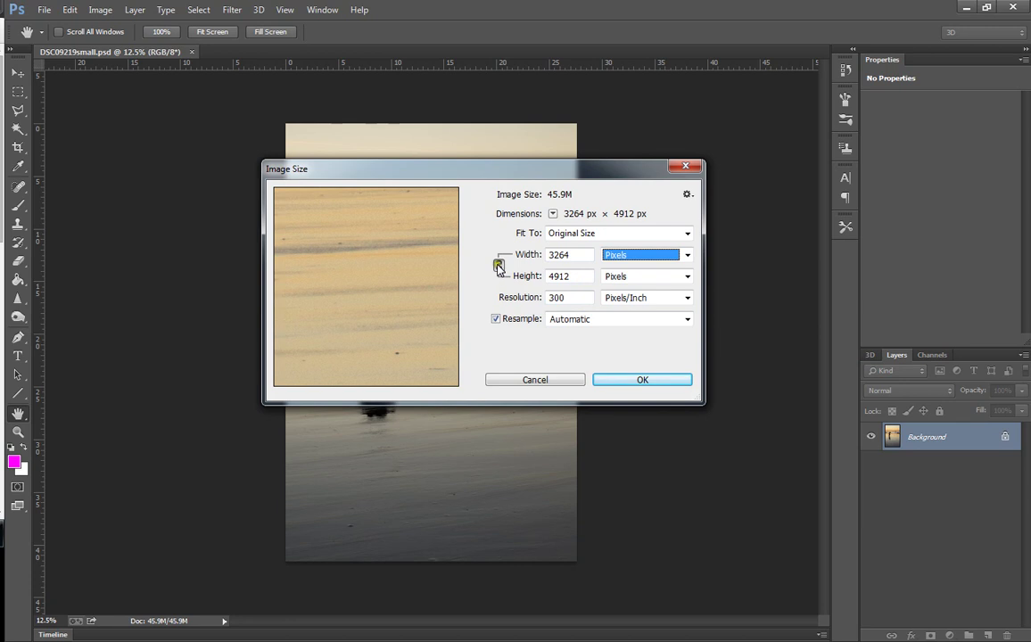
pyautogui.click(575, 255)
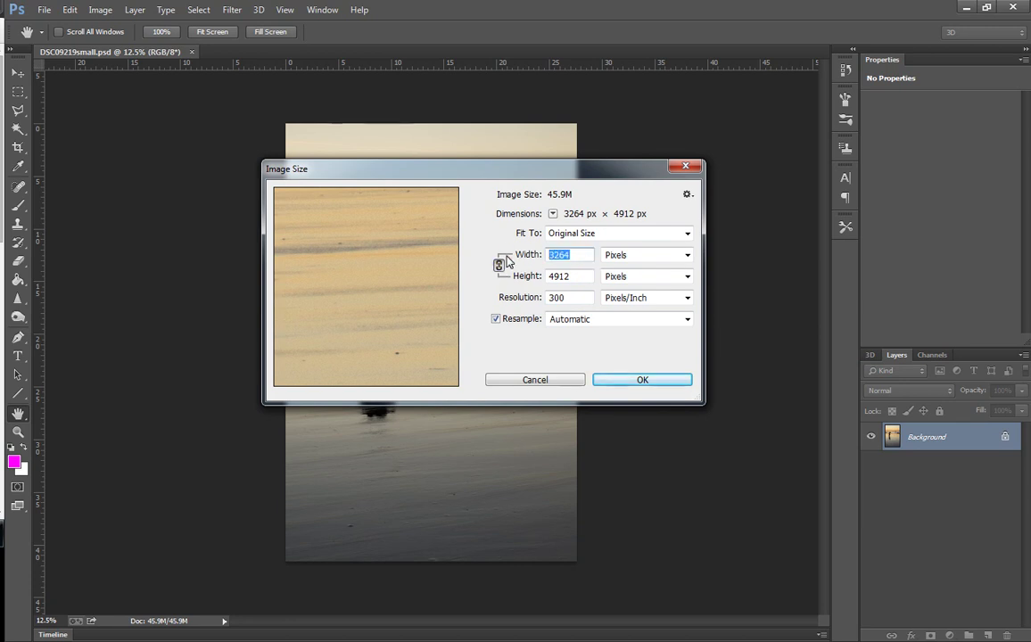
pyautogui.click(506, 256)
pyautogui.click(505, 271)
pyautogui.write('900')
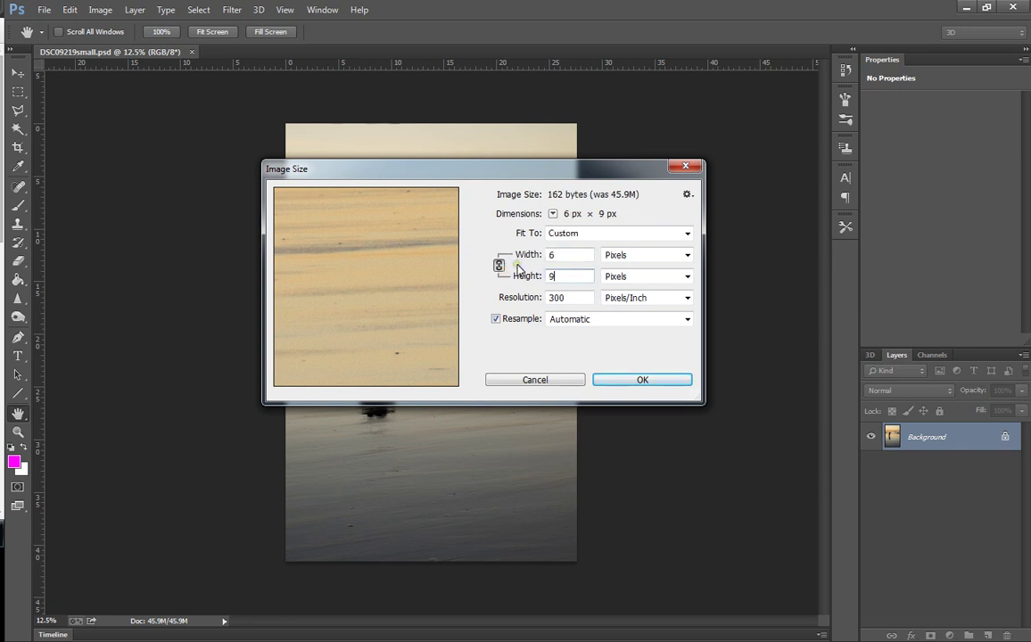
pyautogui.click(499, 265)
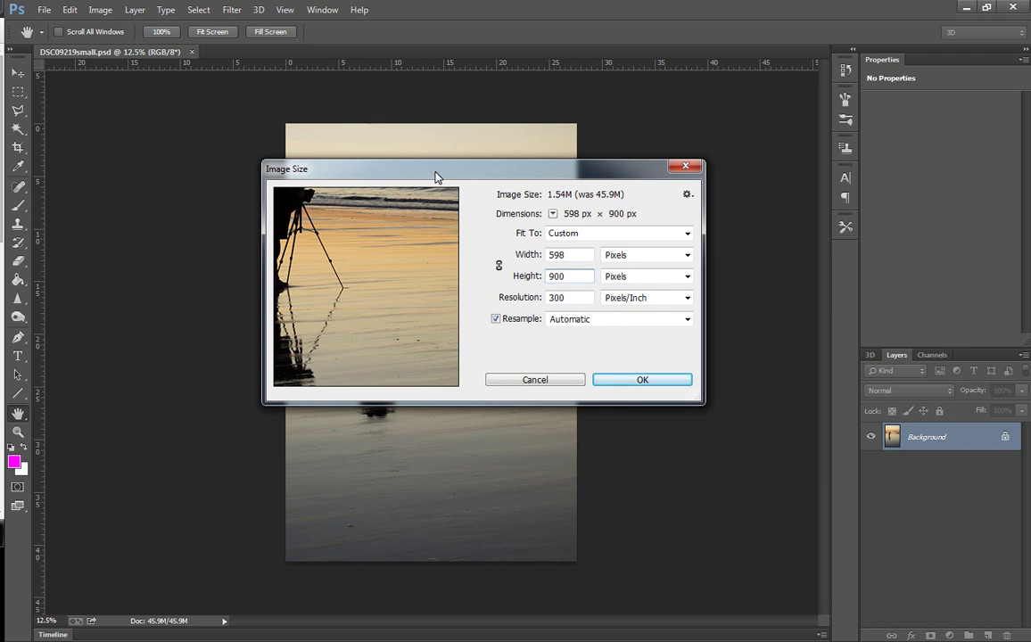
pyautogui.click(497, 266)
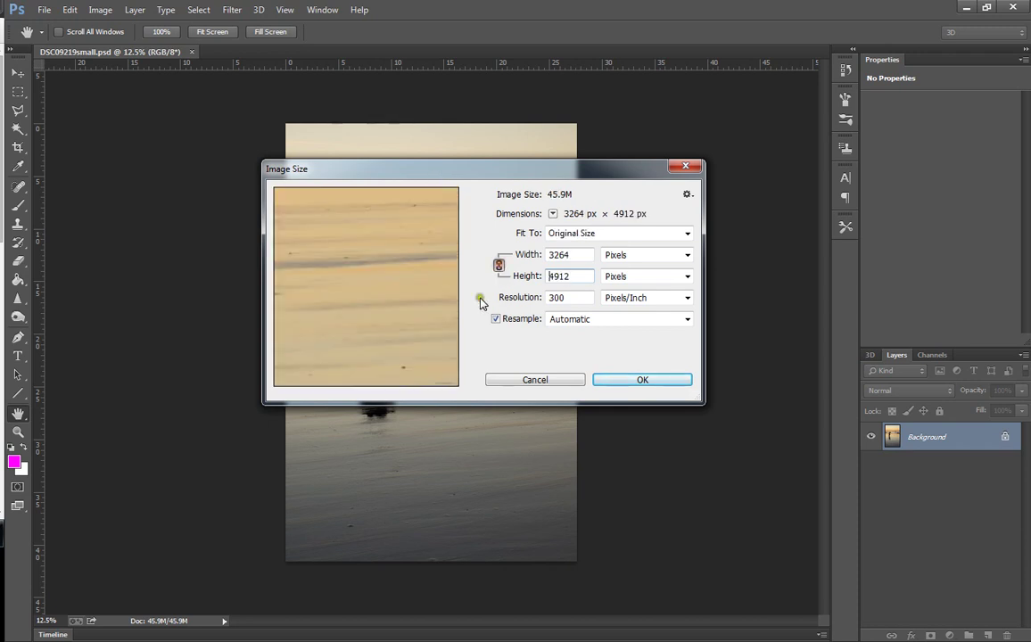
pyautogui.moveTo(579, 277); pyautogui.dragTo(490, 277)
pyautogui.write('900')
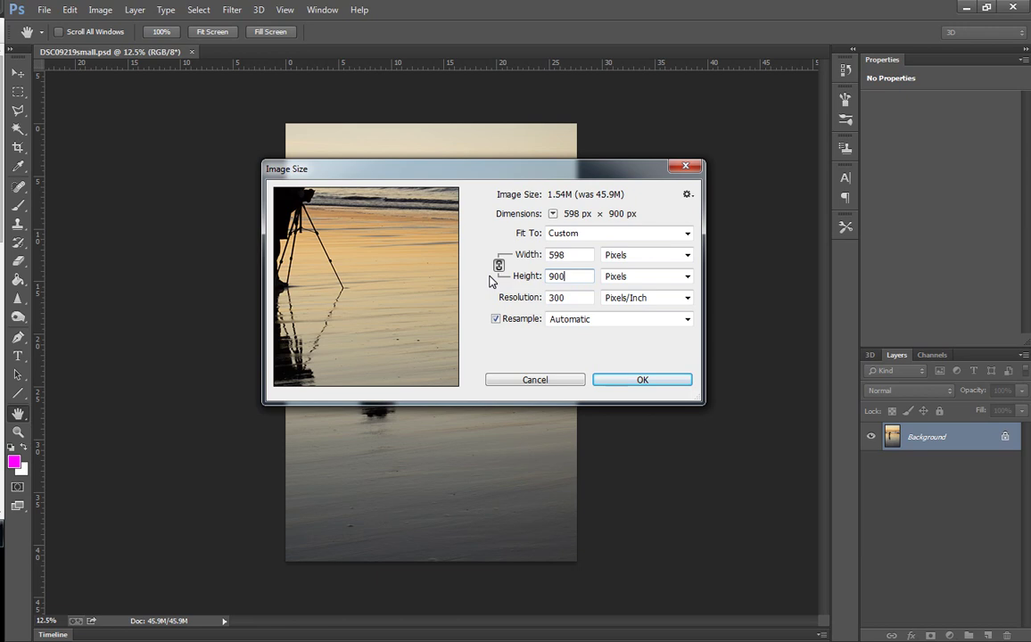
# Adjust the width and height values until the image reads 598 × 900 pixels.
pyautogui.click(578, 255)
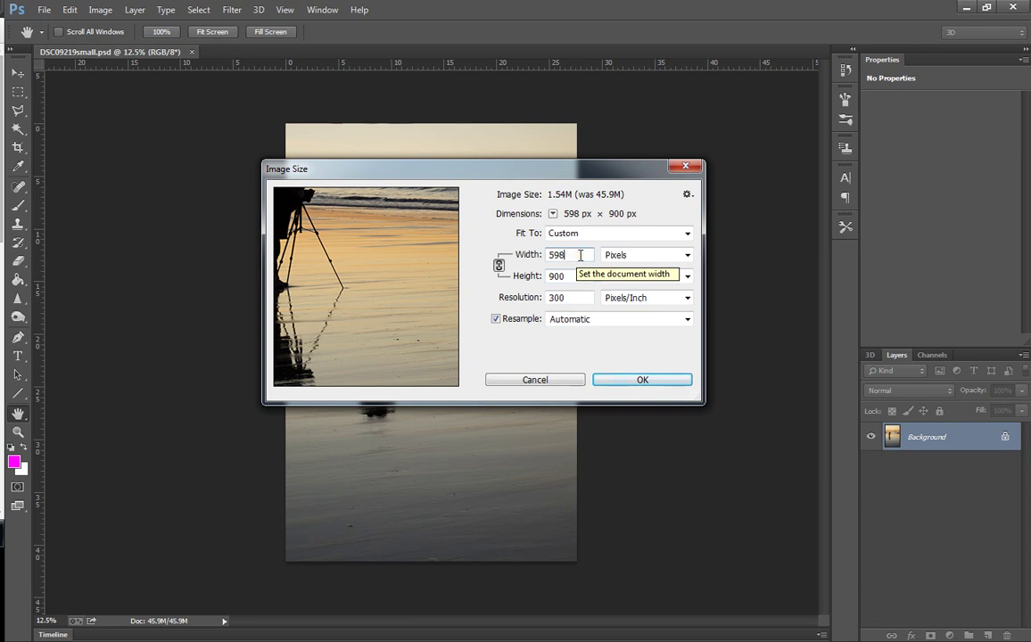
pyautogui.doubleClick(580, 255)
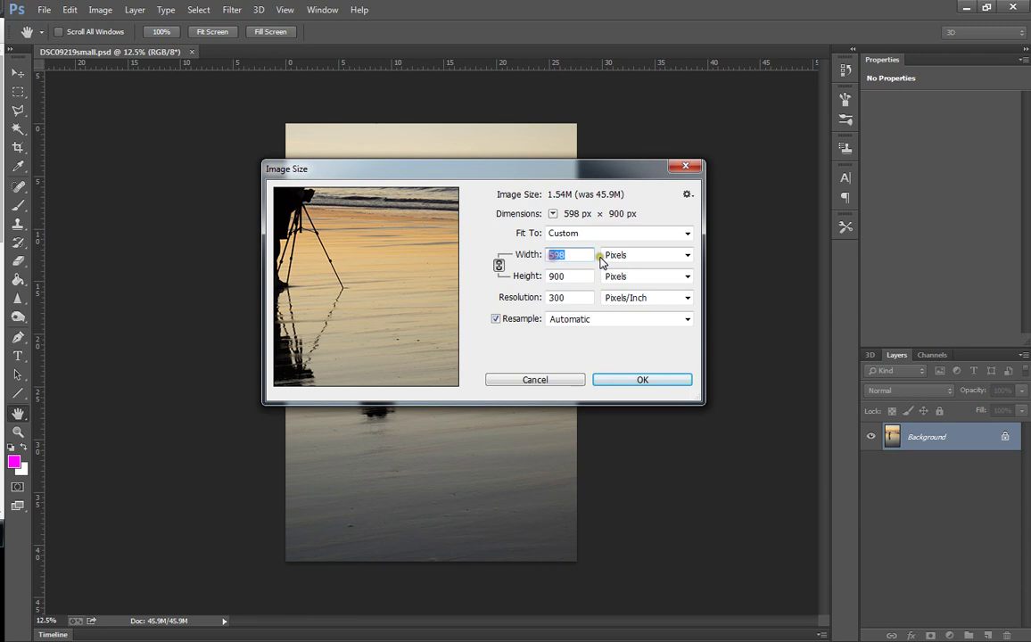
pyautogui.write('1500')
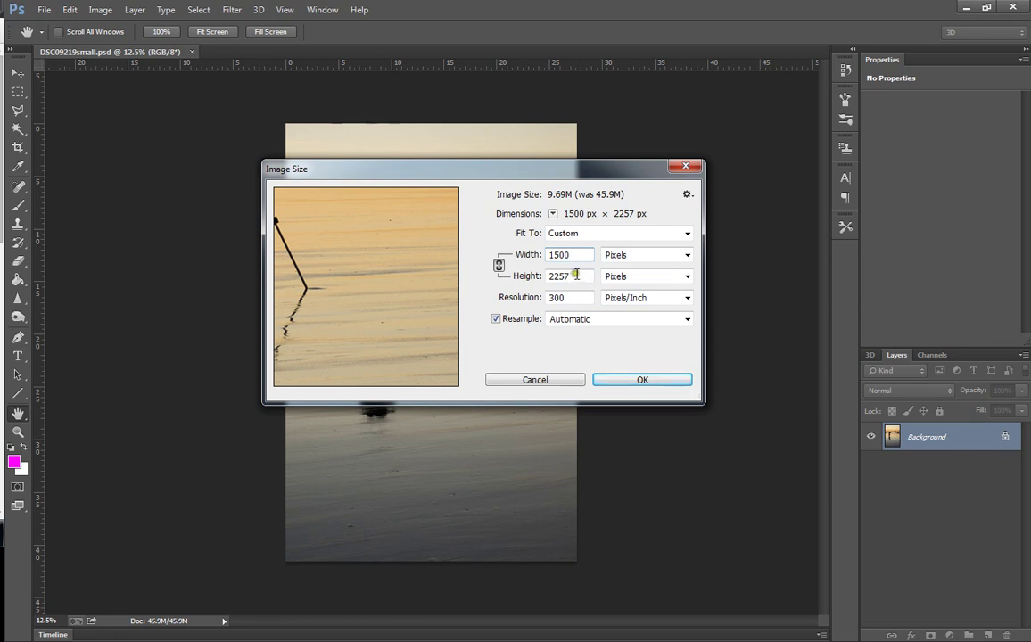
pyautogui.moveTo(575, 276); pyautogui.dragTo(480, 276)
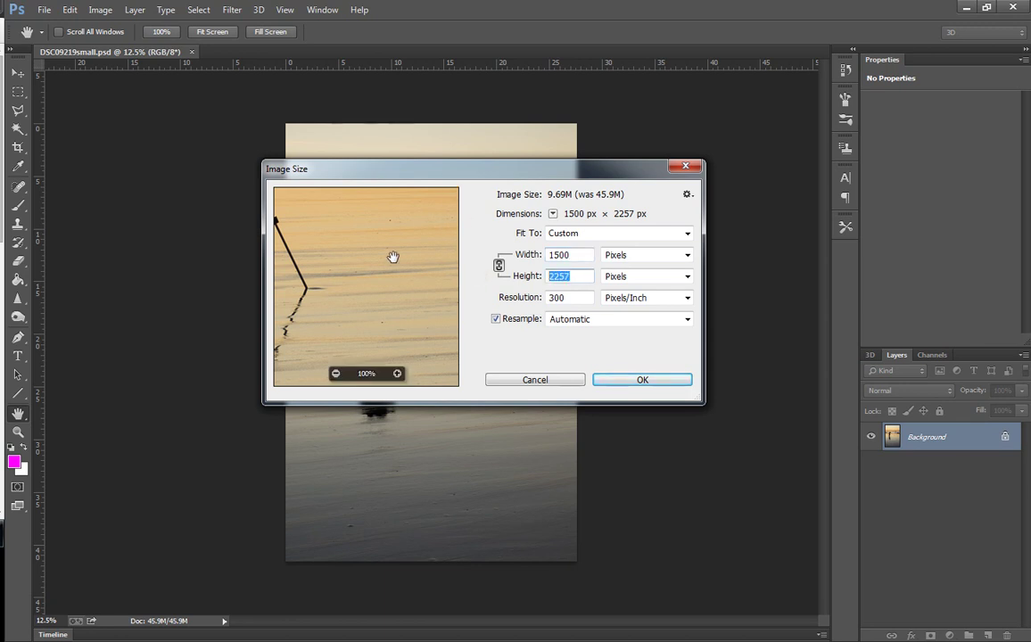
pyautogui.moveTo(338, 267); pyautogui.dragTo(404, 285)
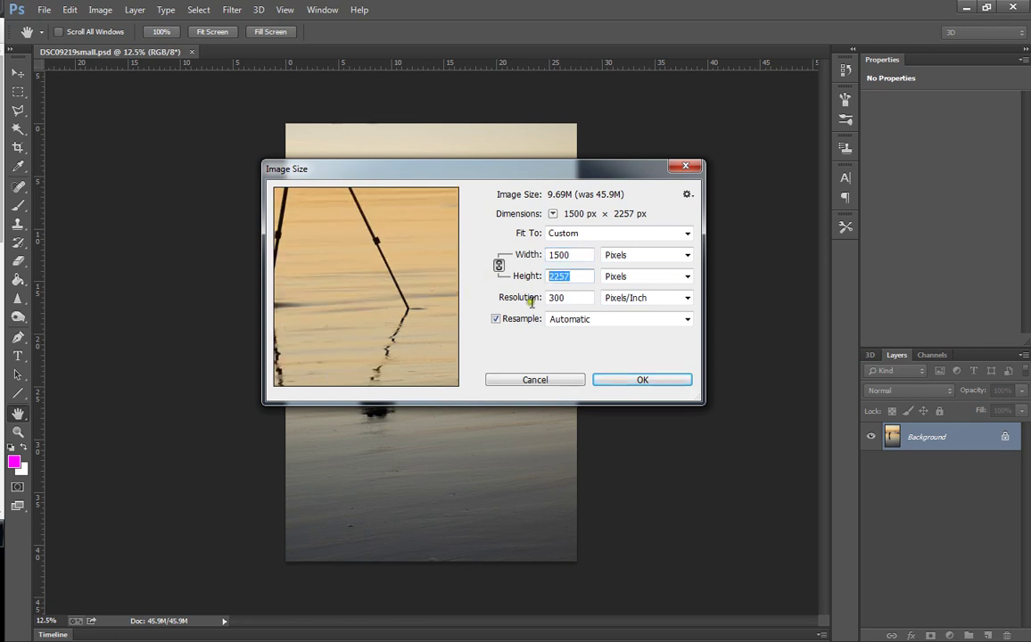
pyautogui.write('900')
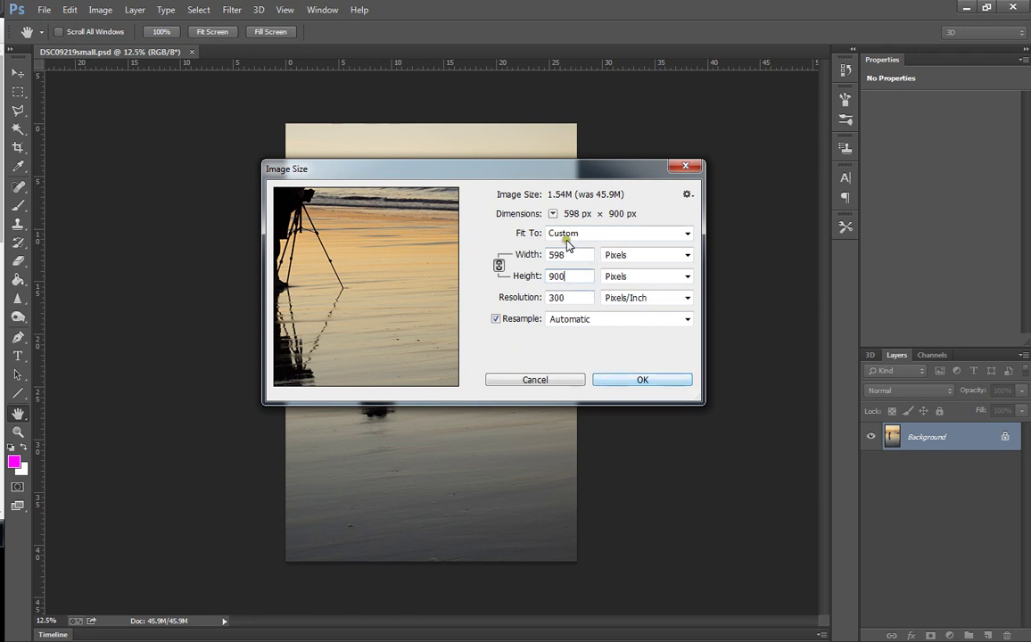
pyautogui.click(549, 278)
pyautogui.click(549, 285)
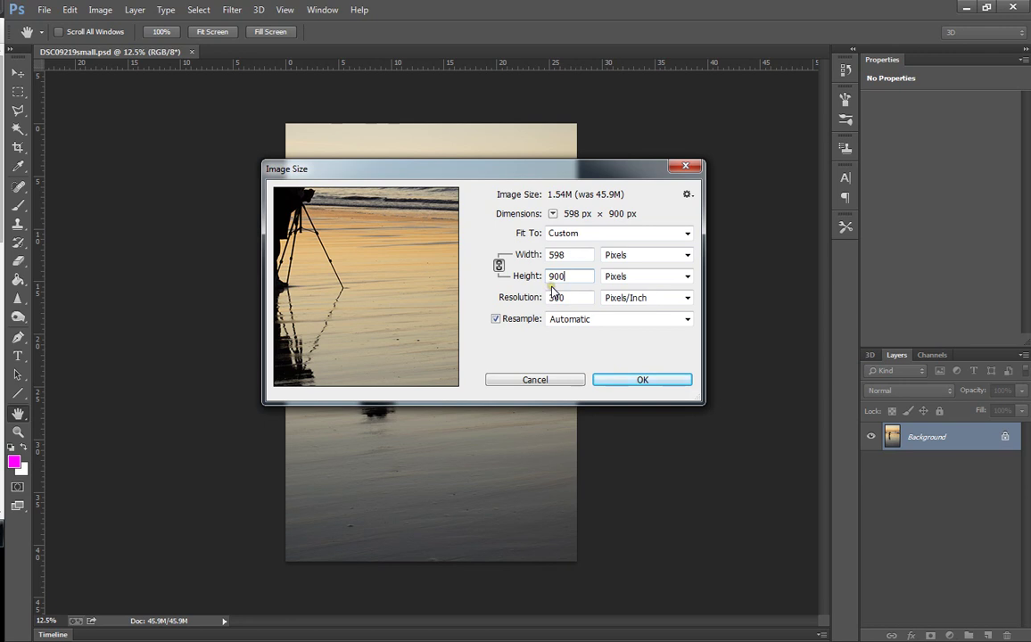
pyautogui.click(547, 335)
# Choose Bicubic Sharper (reduction) resampling and apply the 598 × 900 resize.
pyautogui.click(584, 321)
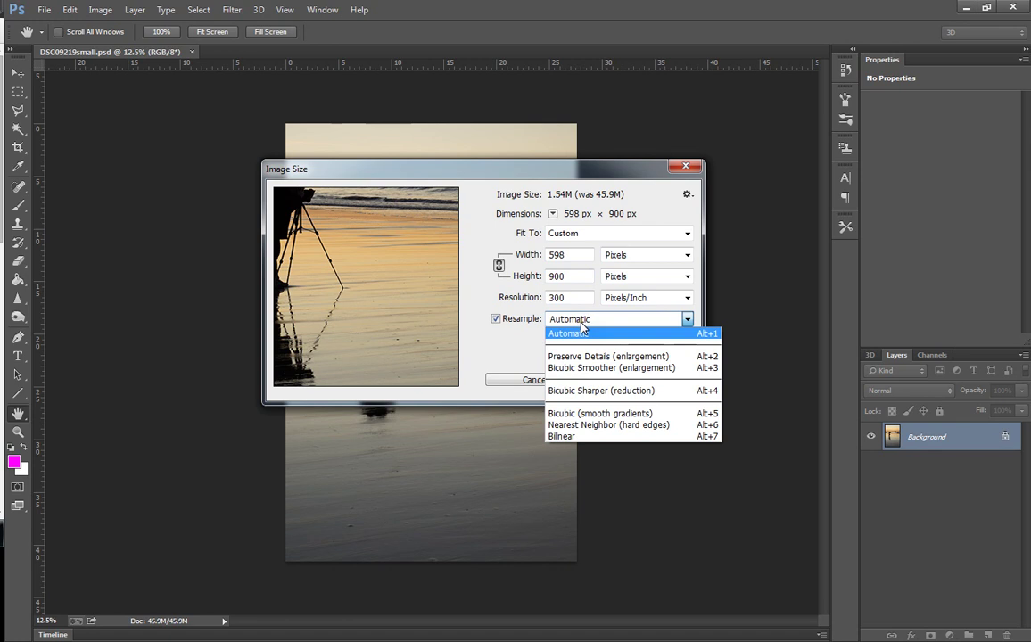
pyautogui.click(616, 391)
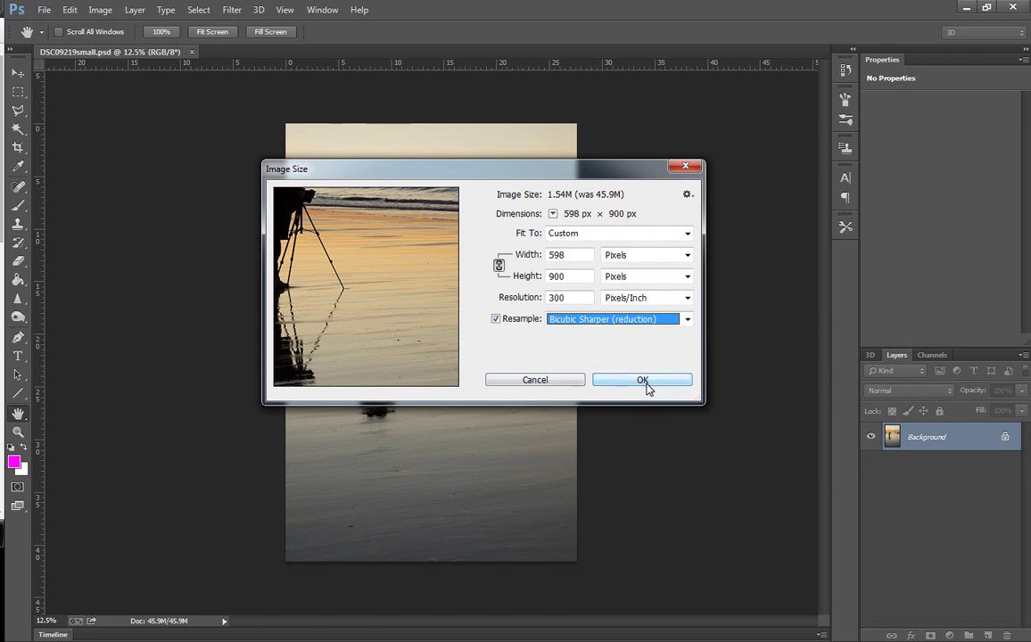
pyautogui.click(646, 381)
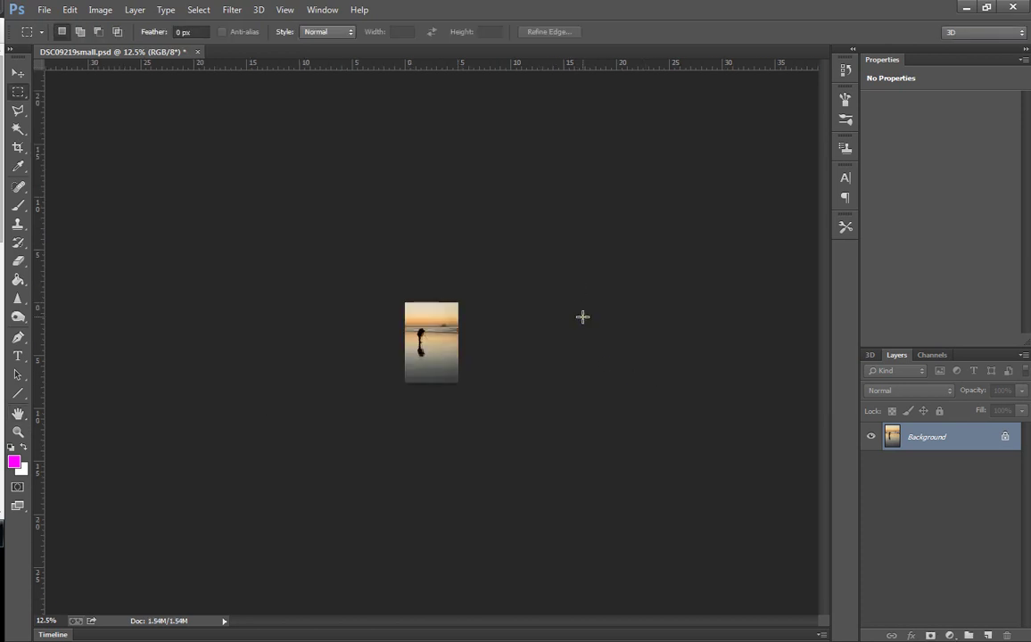
# Zoom the canvas to about 66.67% so the resized photo fills the workspace.
pyautogui.hotkey('ctrl', '+')
pyautogui.hotkey('ctrl', '+')
pyautogui.hotkey('ctrl', '+')
pyautogui.hotkey('ctrl', '+')
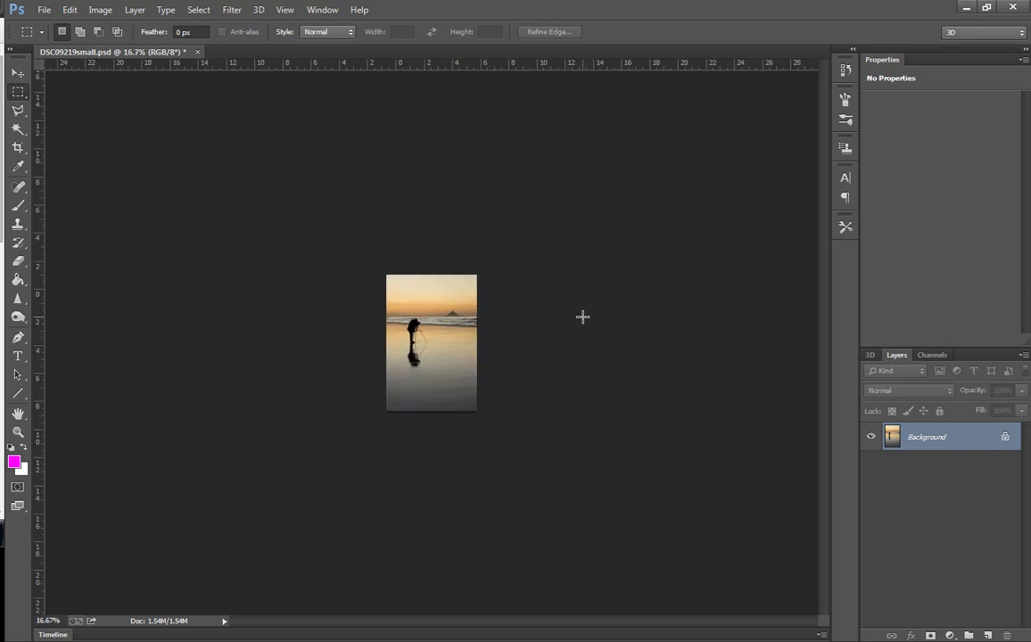
pyautogui.hotkey('ctrl', '+')
pyautogui.hotkey('ctrl', '+')
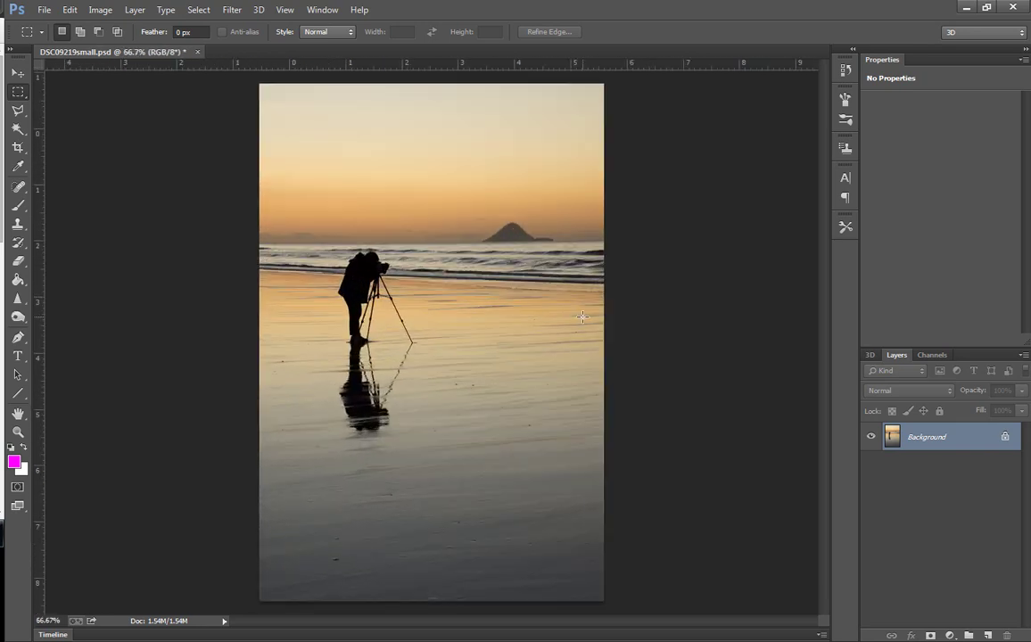
pyautogui.hotkey('ctrl', '-')
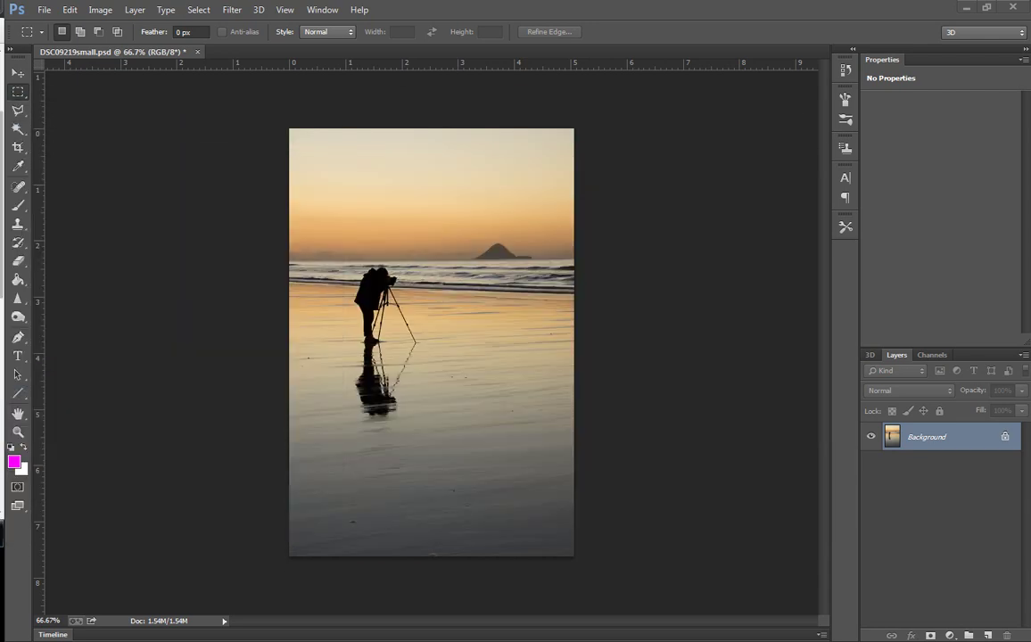
# Start a Save As with JPEG chosen as the file format.
pyautogui.click(43, 9)
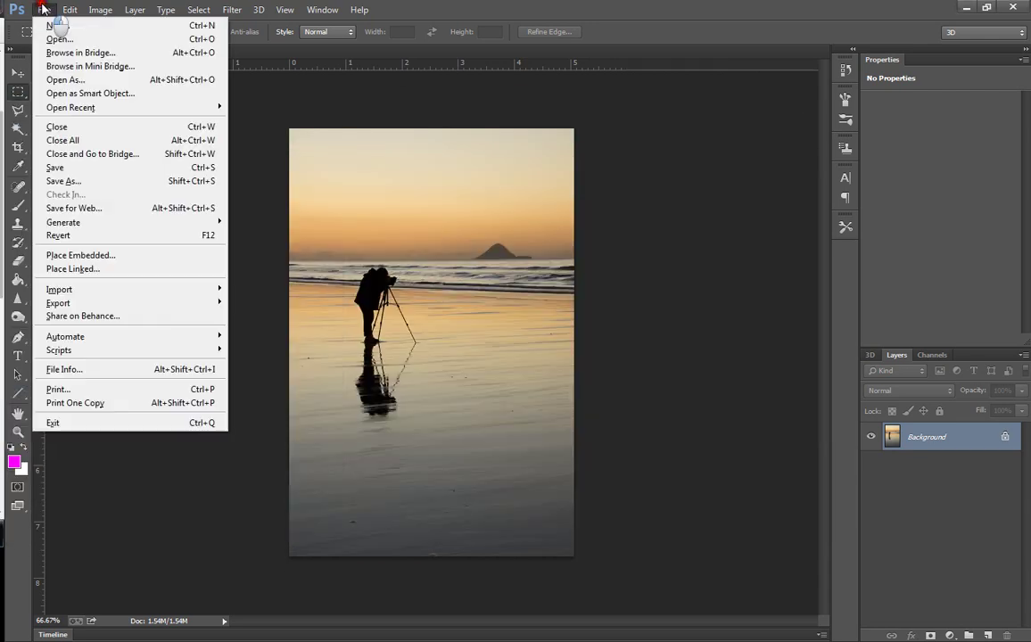
pyautogui.click(99, 179)
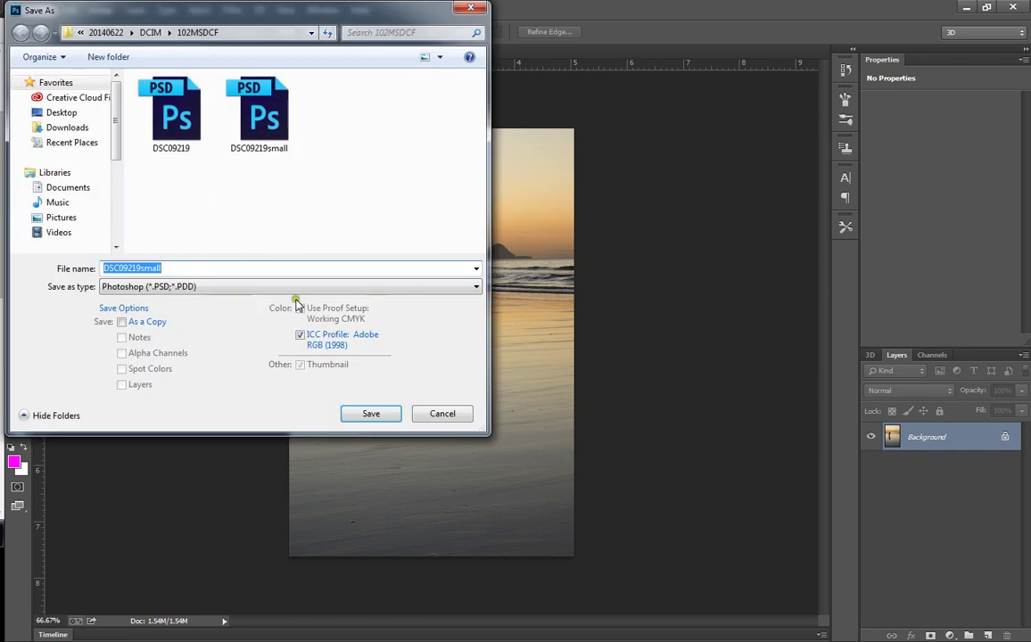
pyautogui.click(278, 287)
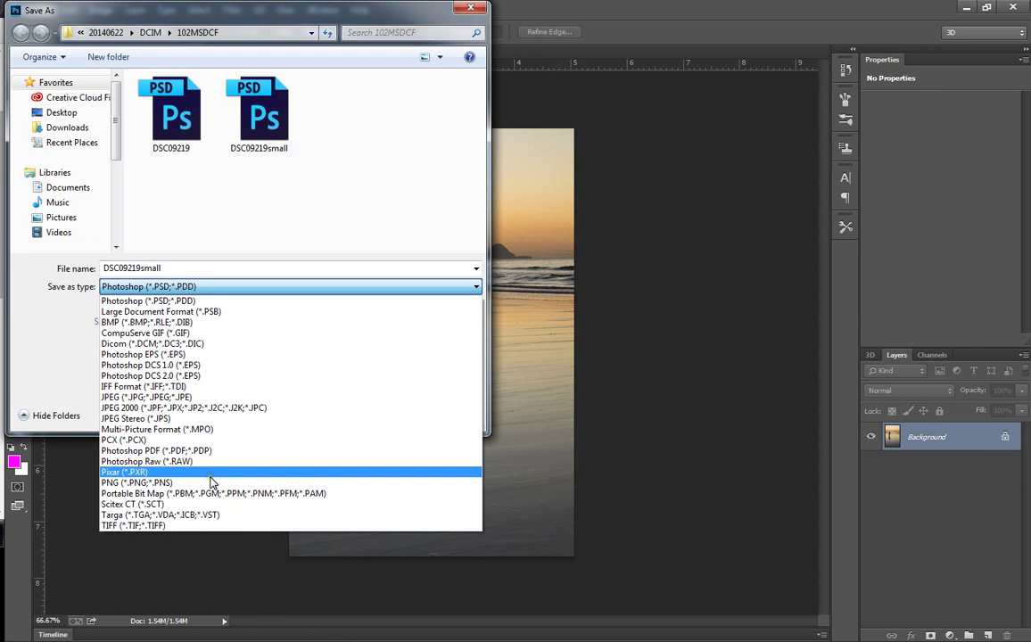
pyautogui.click(178, 397)
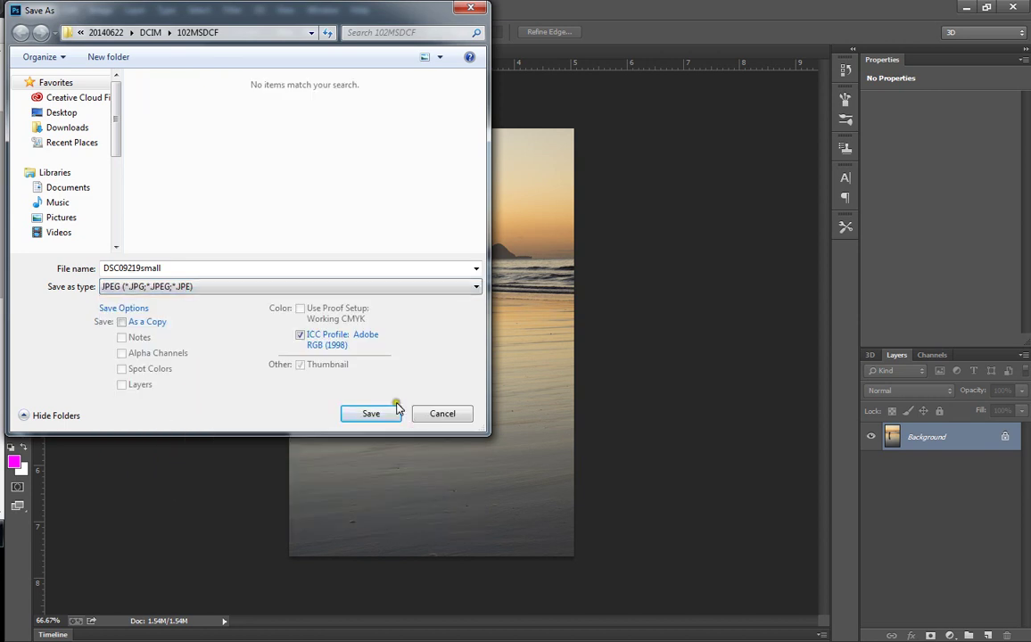
# Name the file 103-1 followed by the author's hyphenated name and save it.
pyautogui.doubleClick(194, 269)
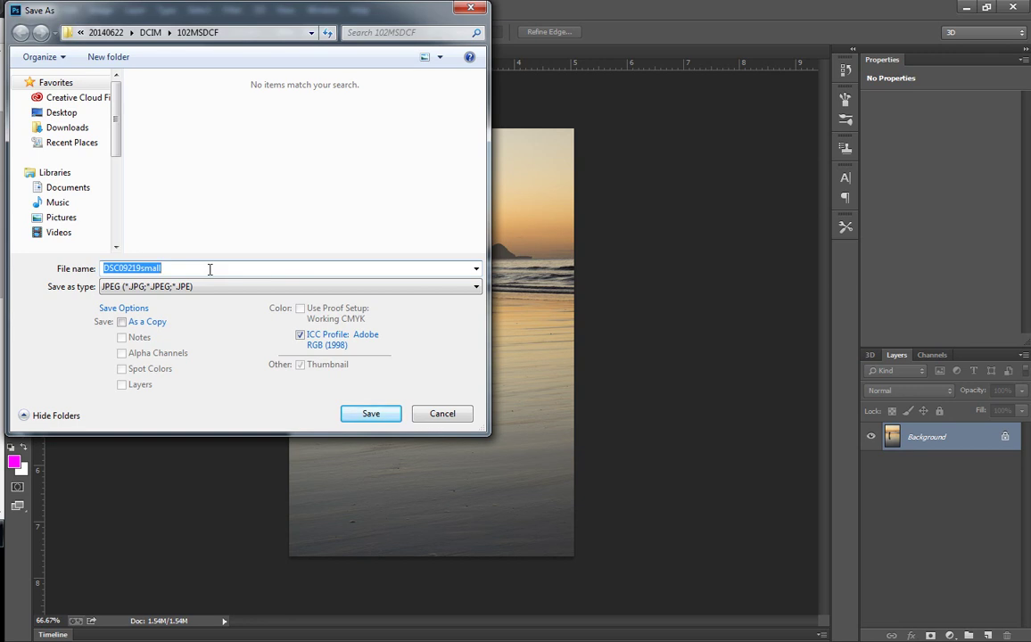
pyautogui.write('103')
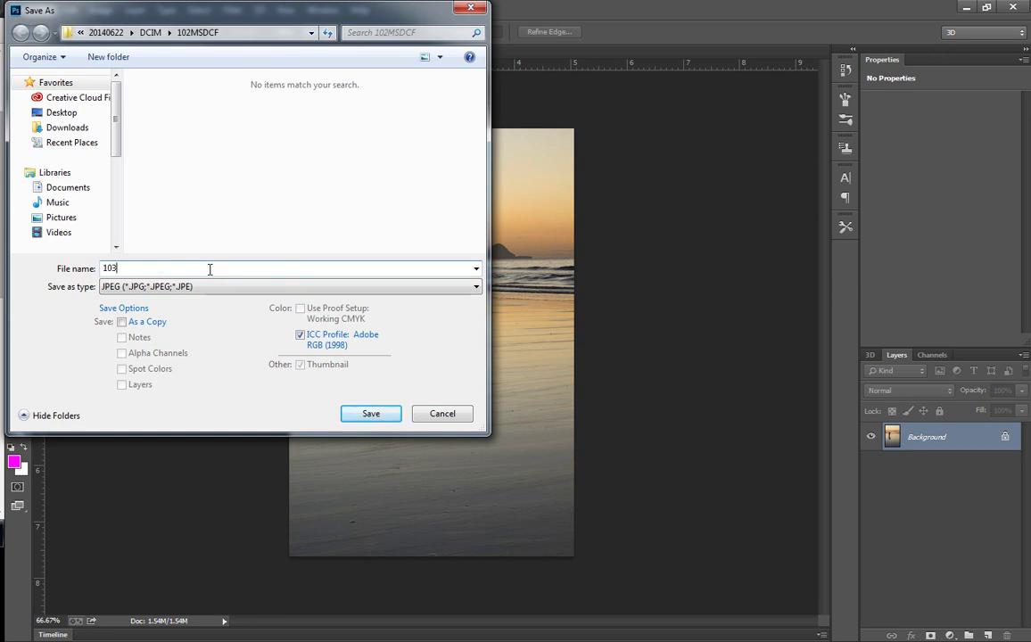
pyautogui.write('-1 ChrisParkin')
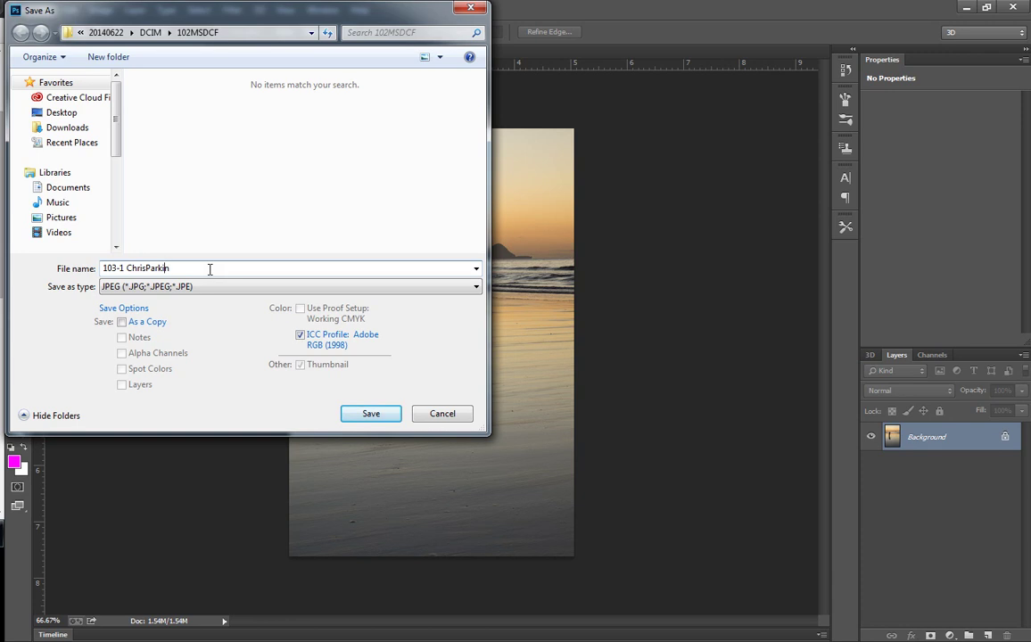
pyautogui.press('Left')
pyautogui.press('Left')
pyautogui.press('Left')
pyautogui.press('Left')
pyautogui.press('Left')
pyautogui.press('Left')
pyautogui.press('Left')
pyautogui.press('Left')
pyautogui.press('Left')
pyautogui.press('Left')
pyautogui.press('Left')
pyautogui.press('BackSpace')
pyautogui.write('-')
pyautogui.press('Right')
pyautogui.press('Right')
pyautogui.press('Right')
pyautogui.press('Right')
pyautogui.press('Right')
pyautogui.write('-')
pyautogui.press('Left')
pyautogui.press('Left')
pyautogui.press('Left')
pyautogui.press('BackSpace')
pyautogui.click(123, 269)
pyautogui.click(371, 414)
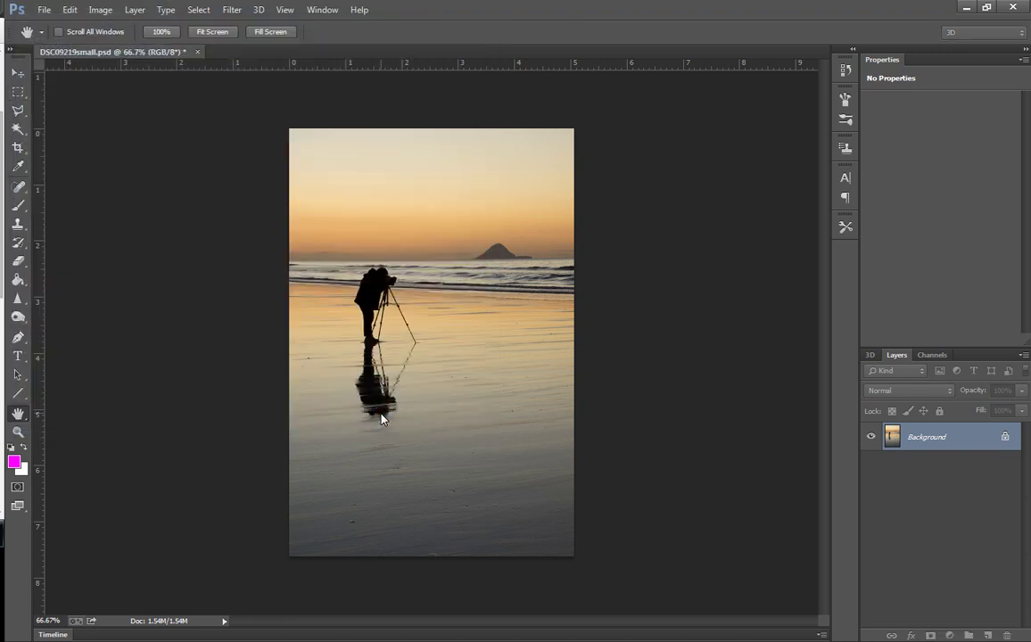
# Move the JPEG Options dialog aside and accept Quality 12 (Maximum), Baseline Optimized.
pyautogui.moveTo(589, 164); pyautogui.dragTo(527, 191)
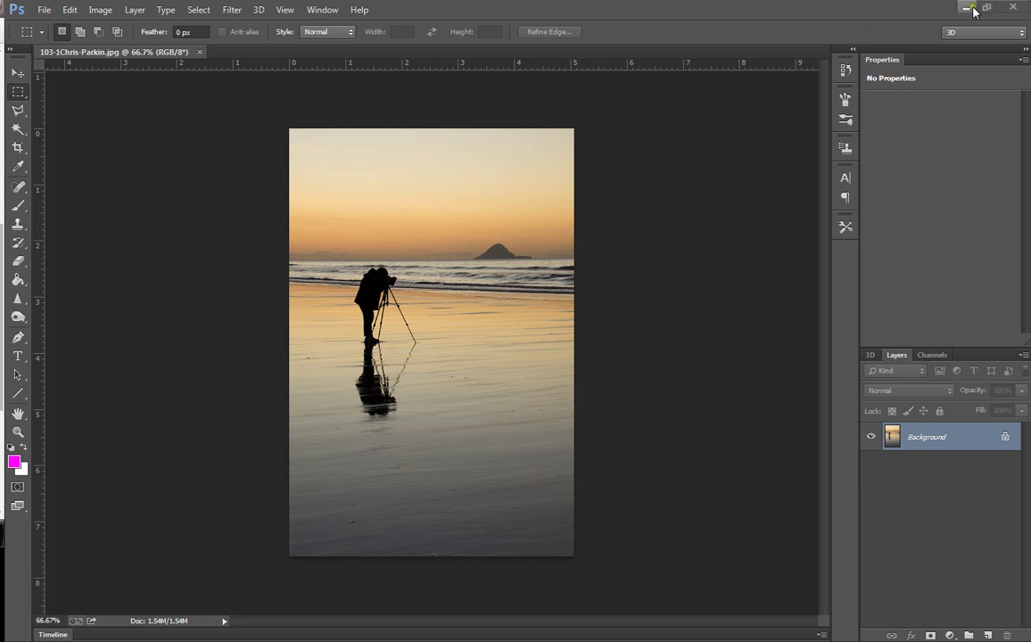
# Open the Details tab of the new 103-1 JPEG's Properties in Explorer.
pyautogui.hotkey('alt', 'Tab')
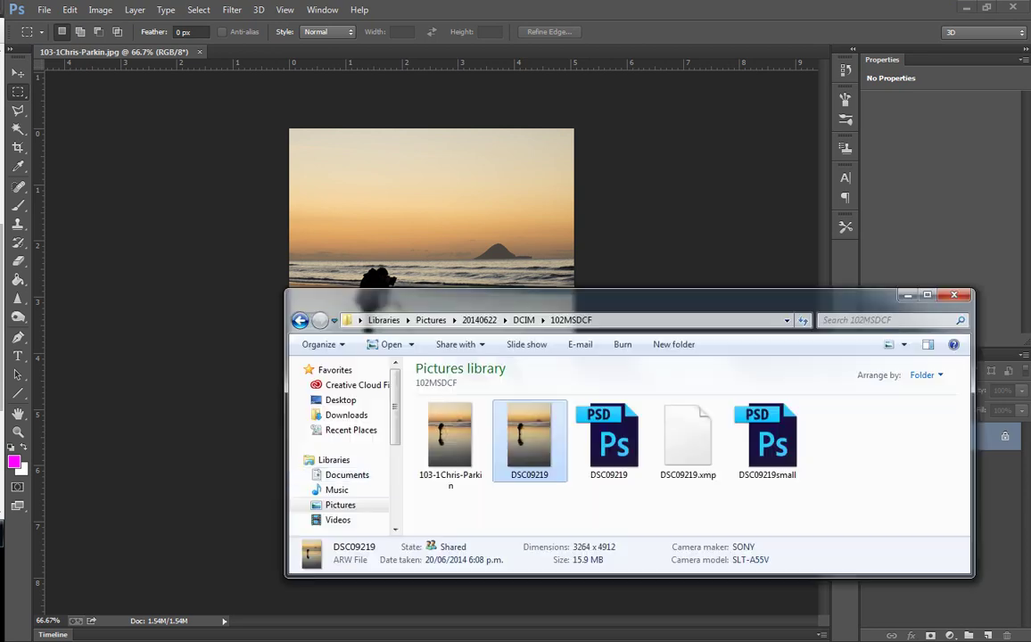
pyautogui.moveTo(696, 316); pyautogui.dragTo(656, 230)
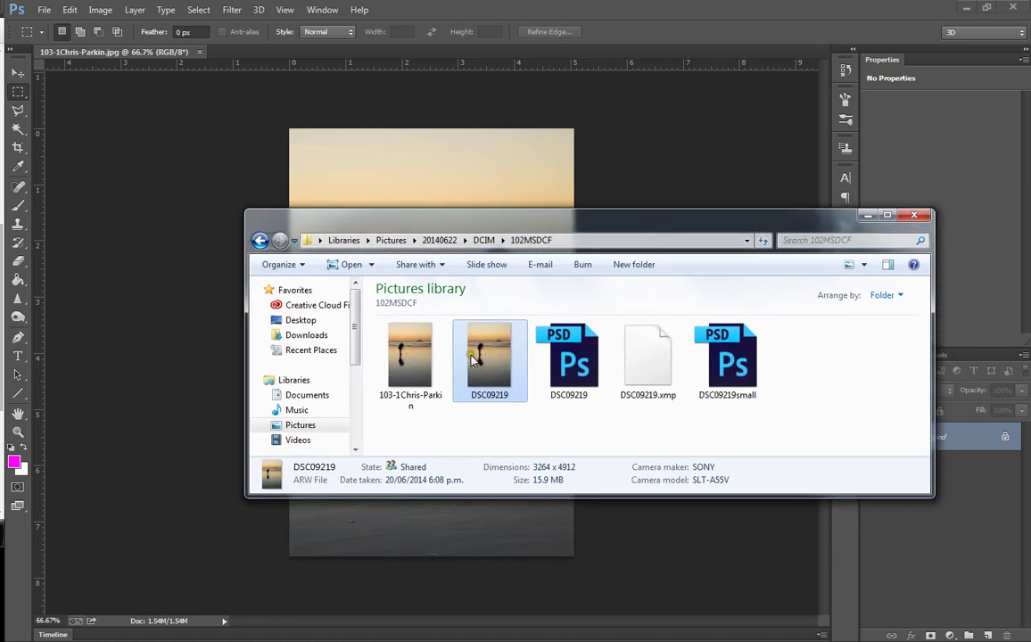
pyautogui.click(421, 356)
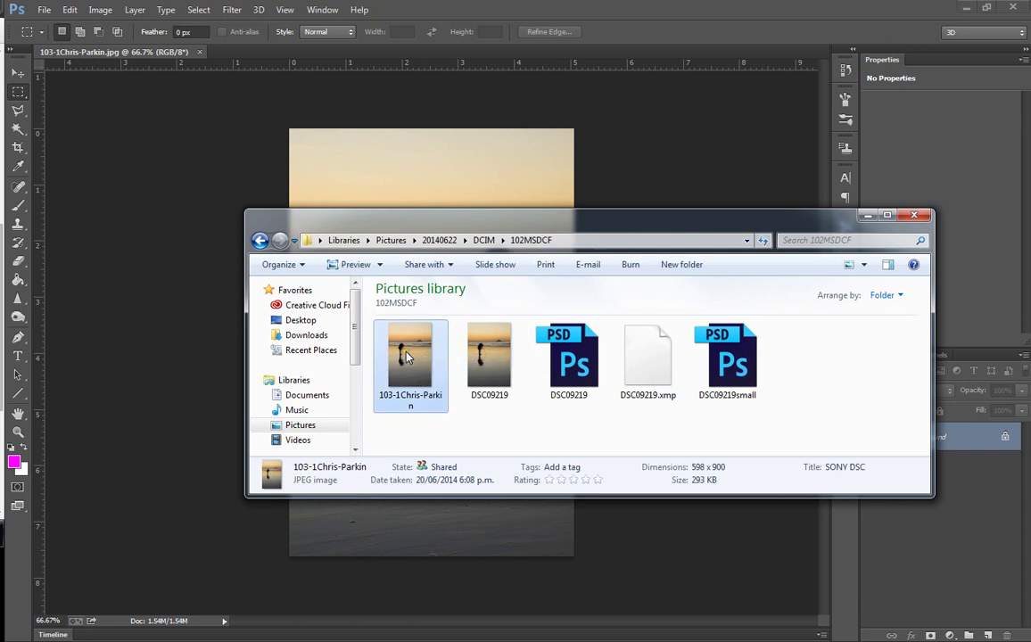
pyautogui.rightClick(405, 357)
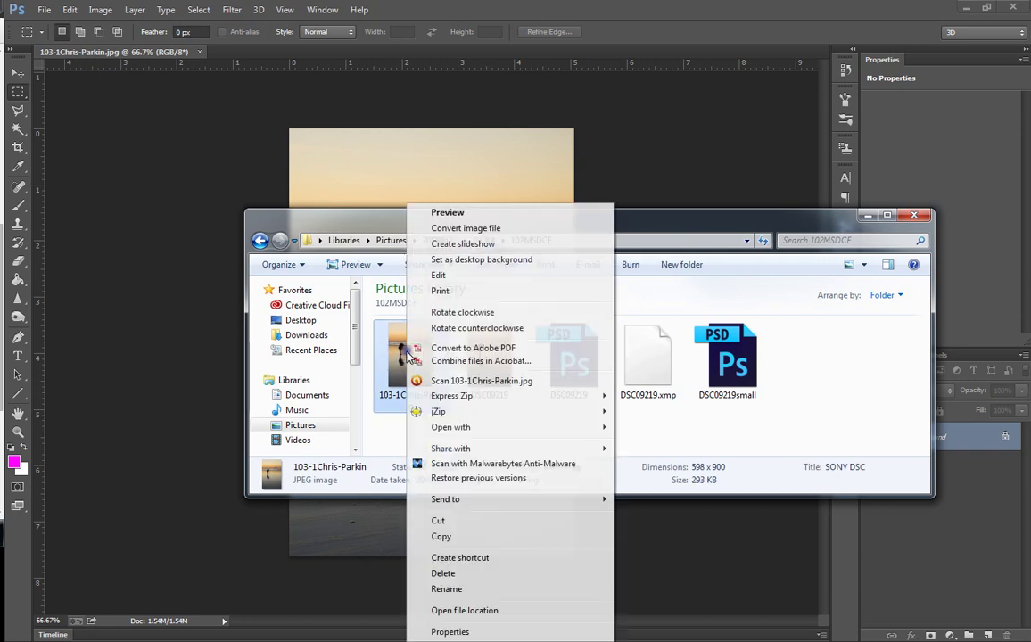
pyautogui.click(448, 631)
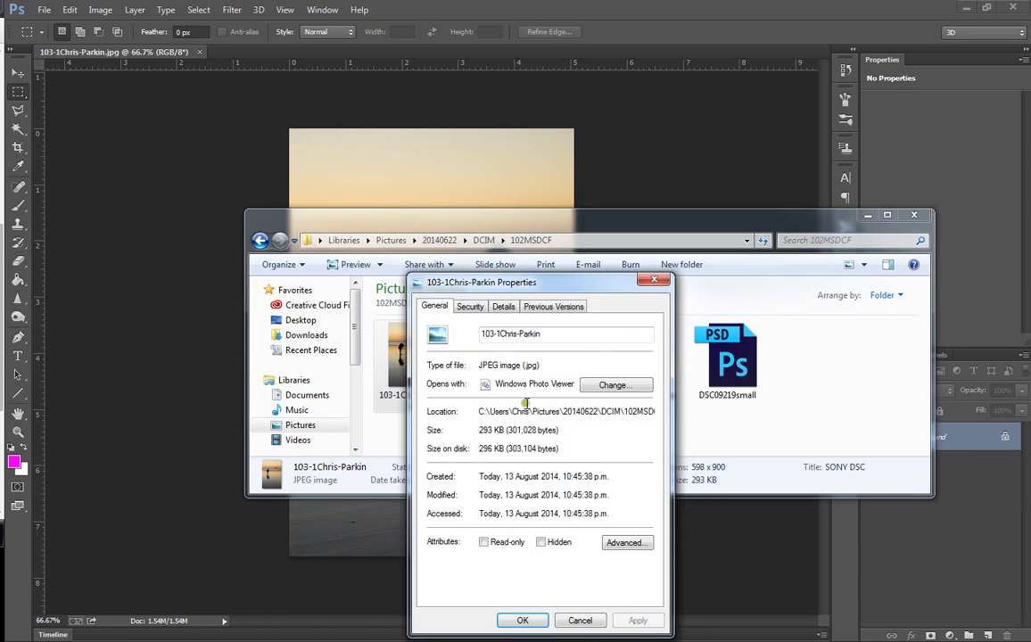
pyautogui.click(505, 308)
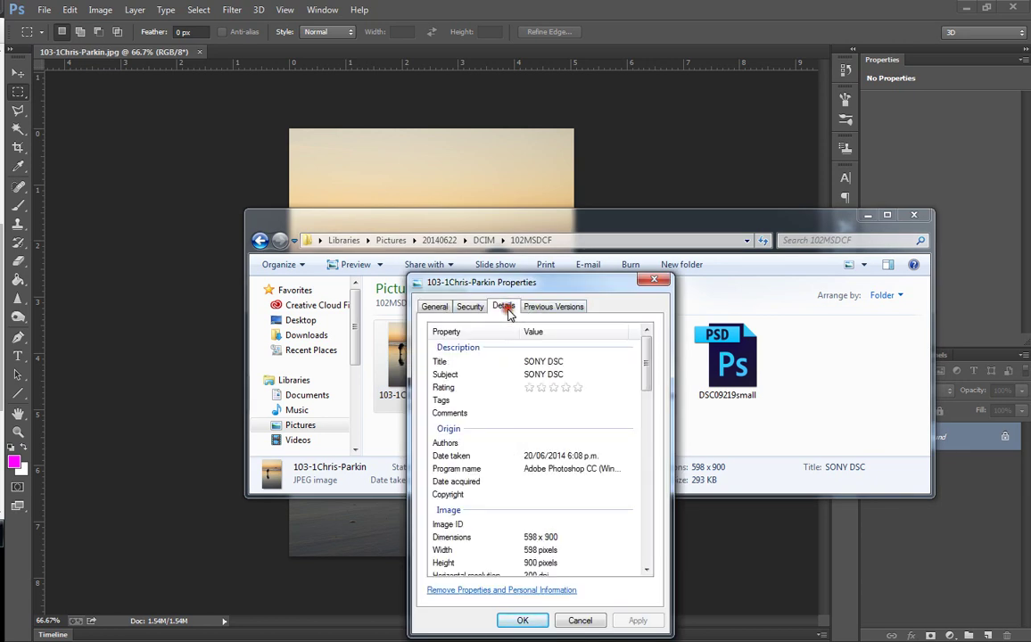
# Review the 598 × 900 dimensions and EXIF data, setting 35mm focal length to 90.
pyautogui.scroll(-4, 535, 443)
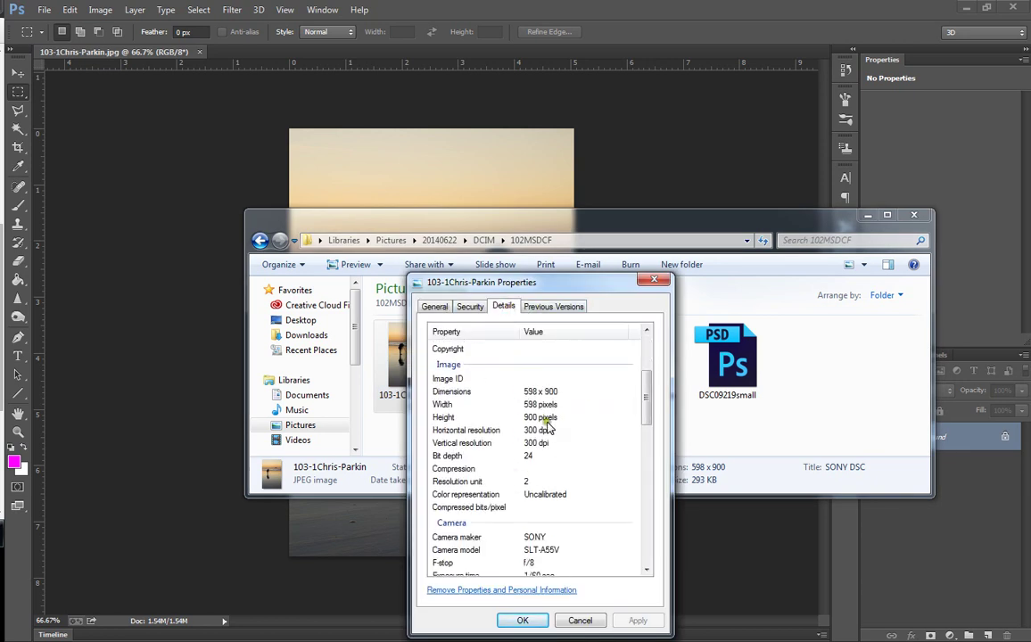
pyautogui.scroll(-3, 526, 419)
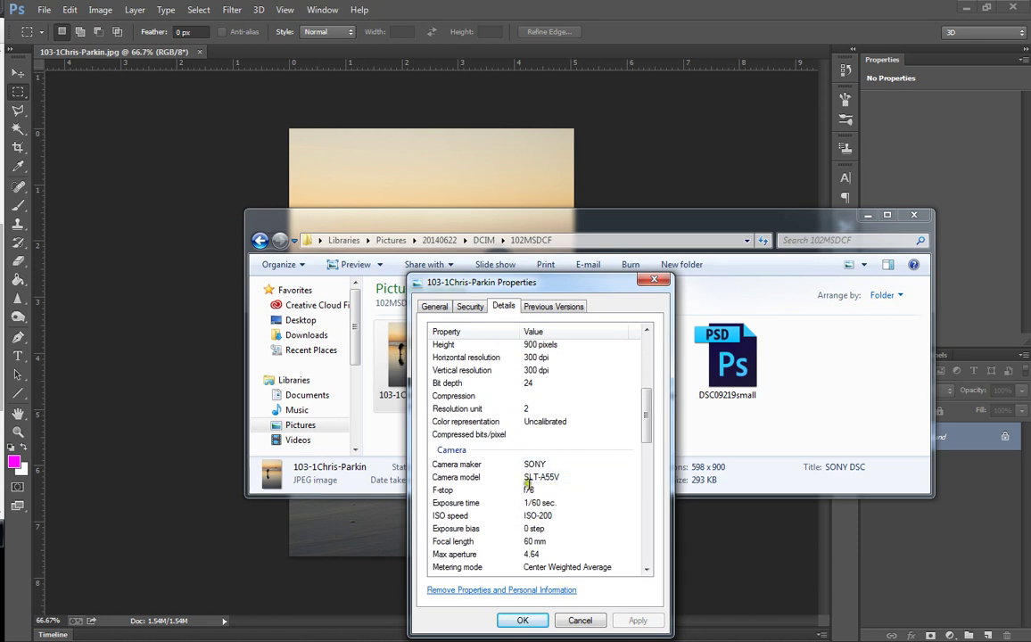
pyautogui.scroll(-2, 535, 535)
pyautogui.click(560, 547)
pyautogui.write('90')
pyautogui.press('Return')
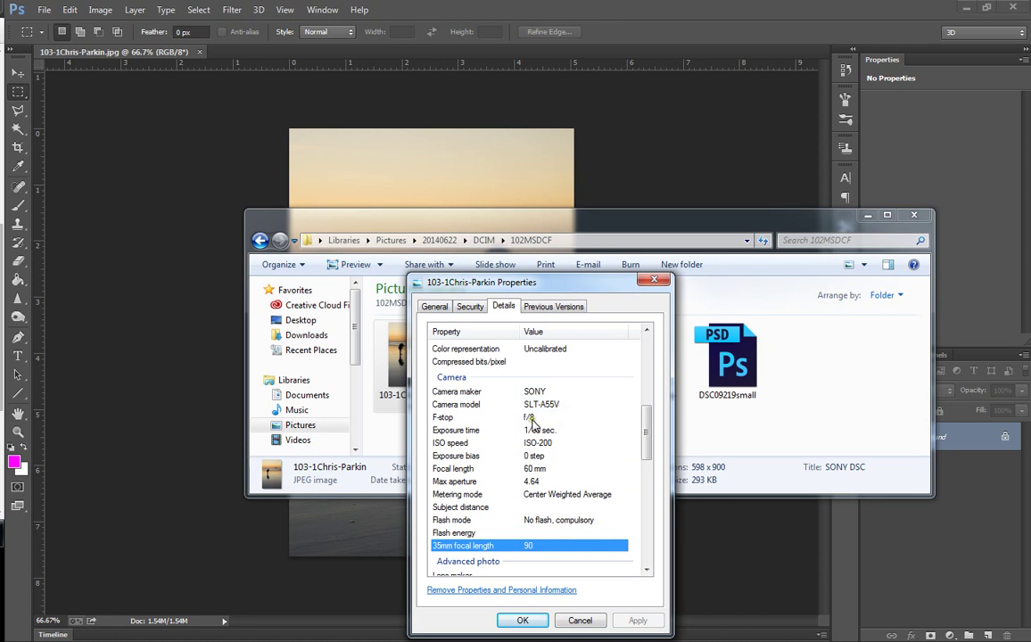
pyautogui.click(584, 443)
pyautogui.scroll(-6, 584, 444)
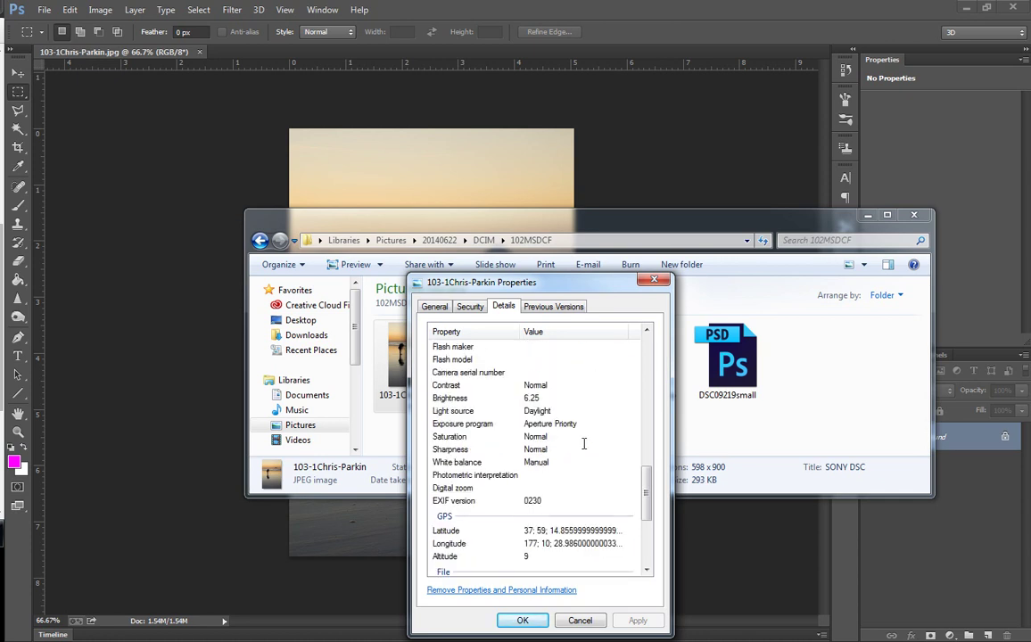
pyautogui.scroll(5, 584, 444)
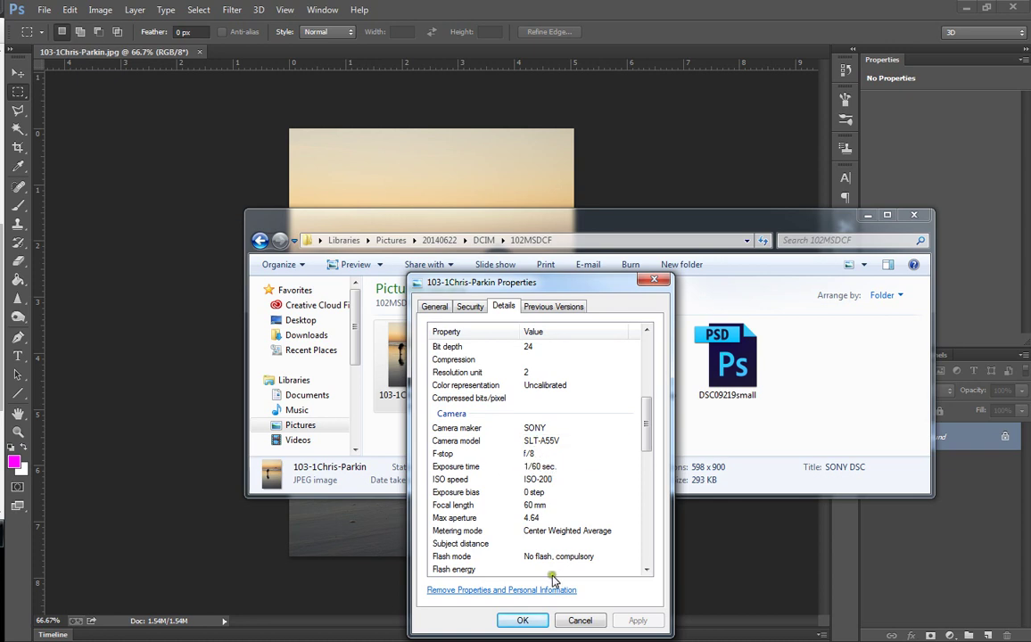
pyautogui.click(522, 620)
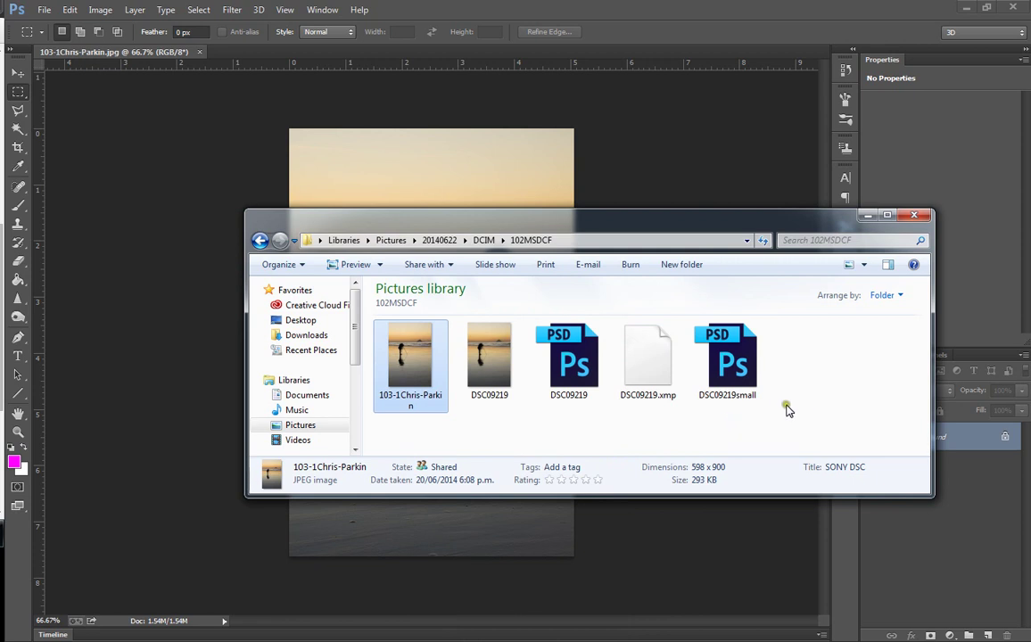
pyautogui.click(821, 409)
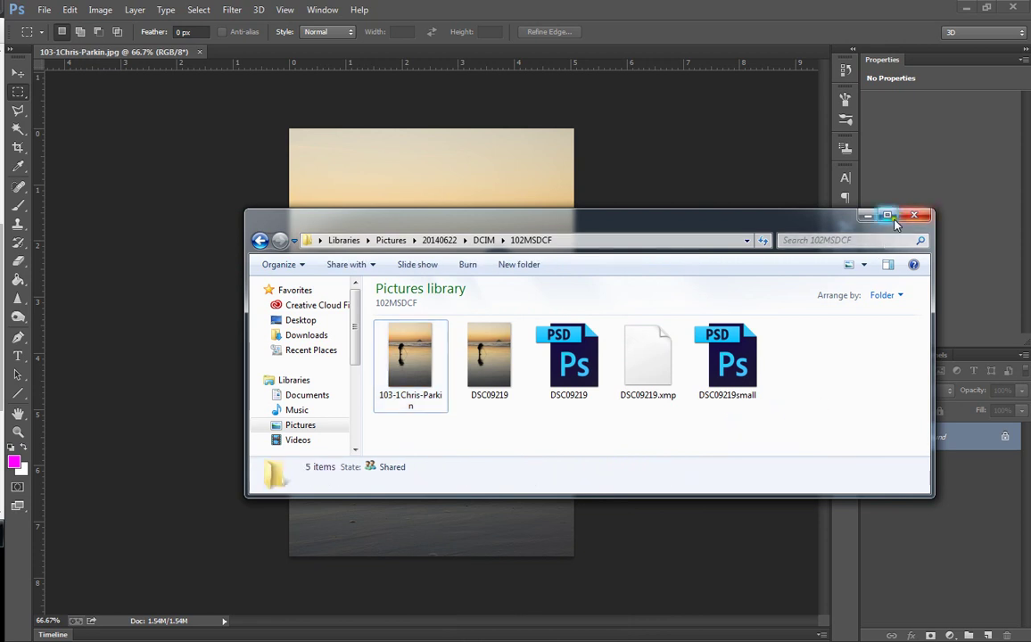